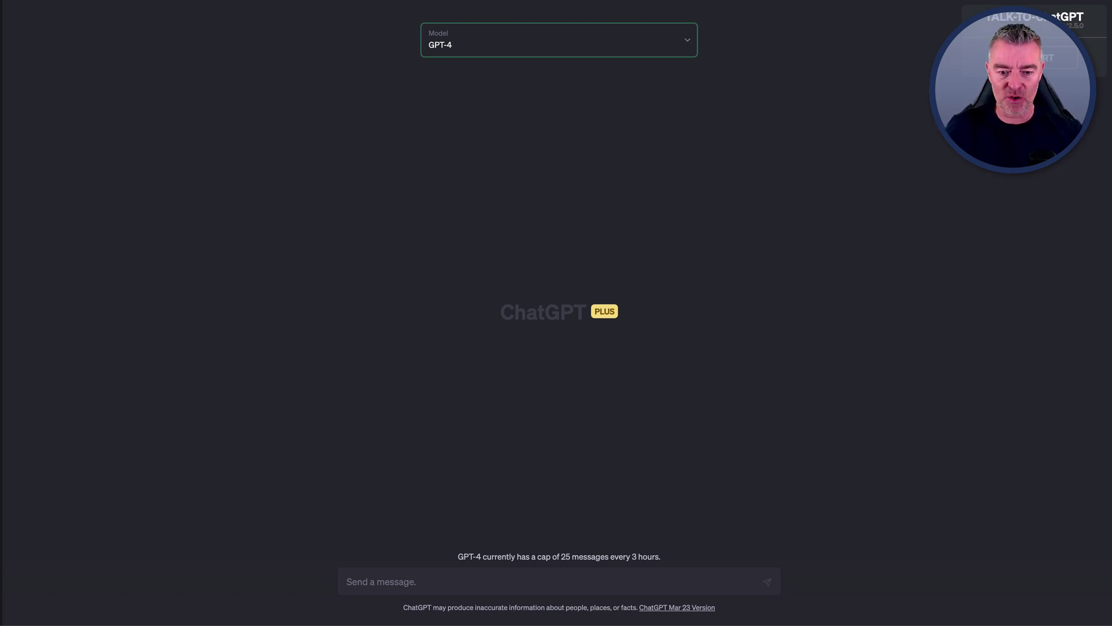
Step: Ask GPT-4 to create a course outline on sales, marketing and closing deals to teach you
left_click(366, 580)
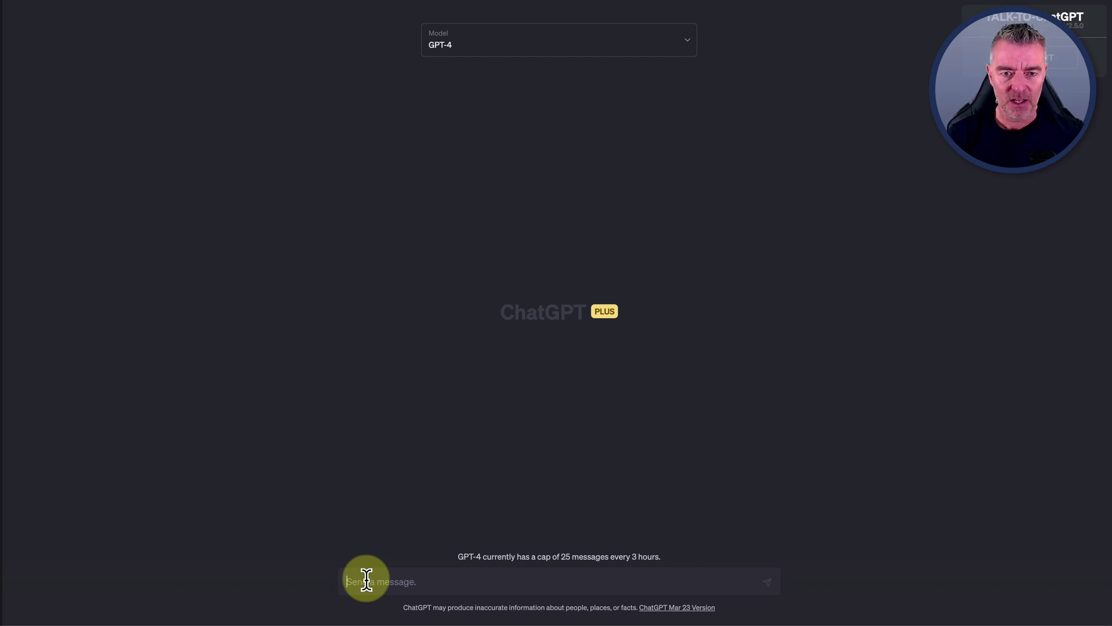
type("Can you create")
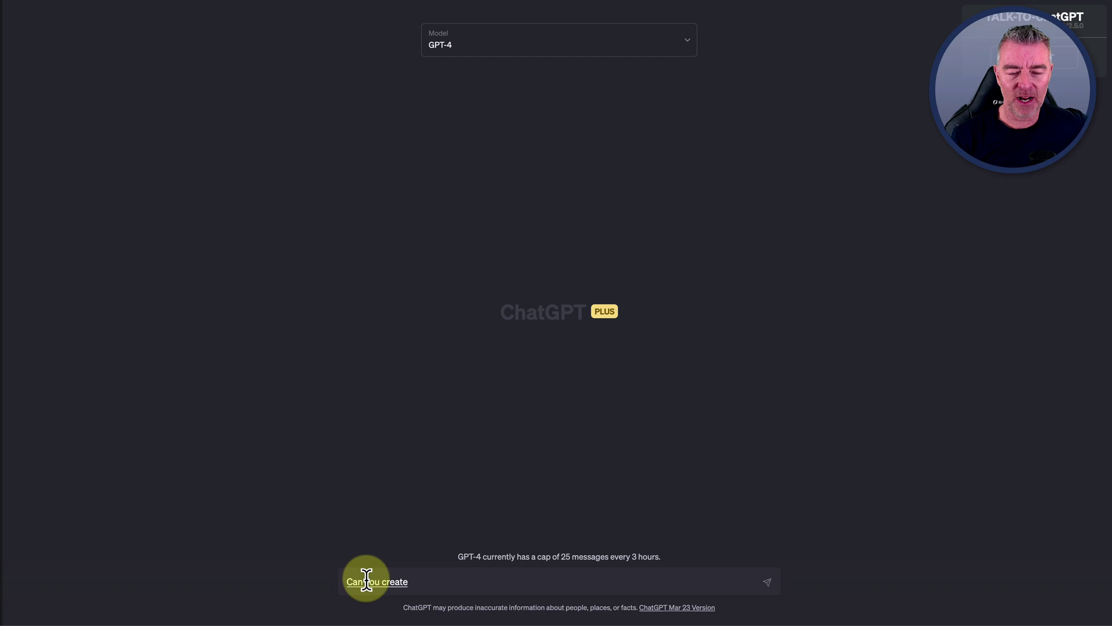
type(" a course outline that")
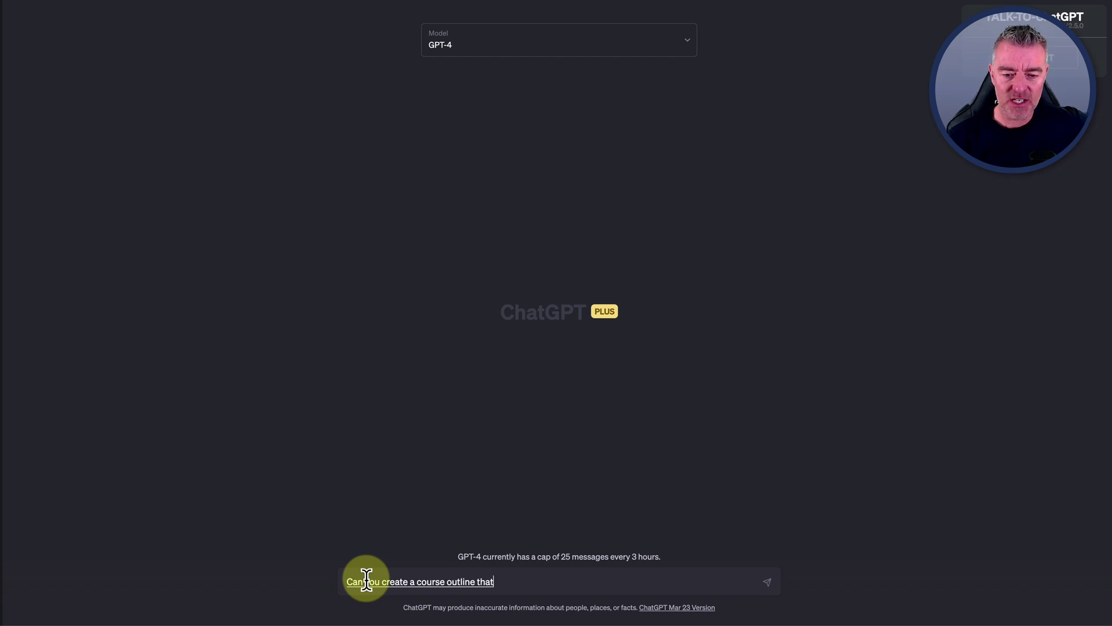
type(" you could teach me")
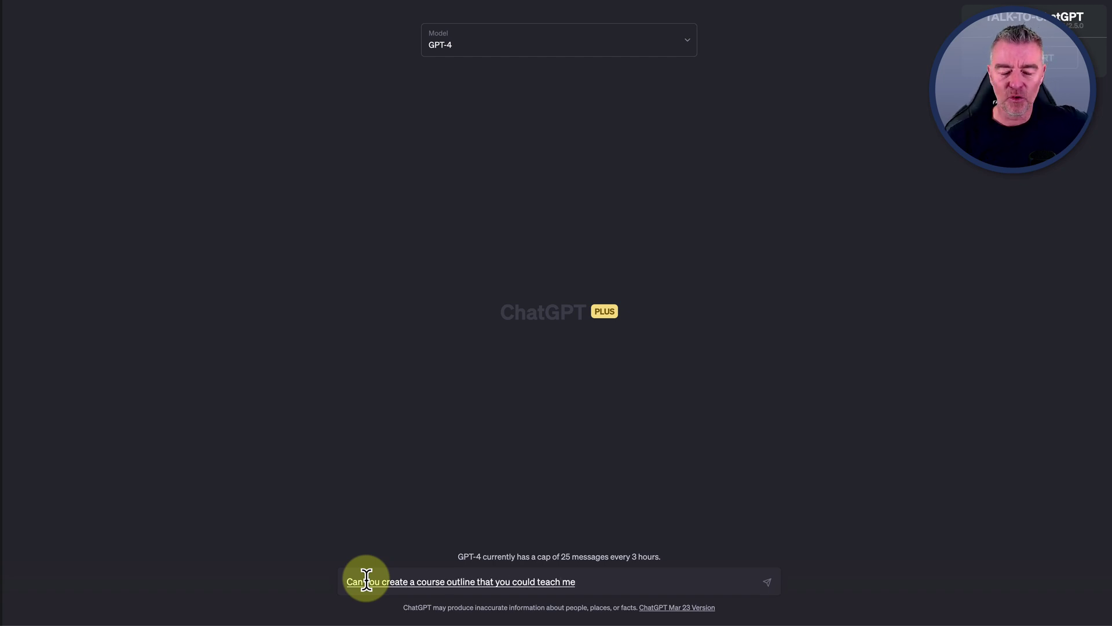
type(" for sales and marketing")
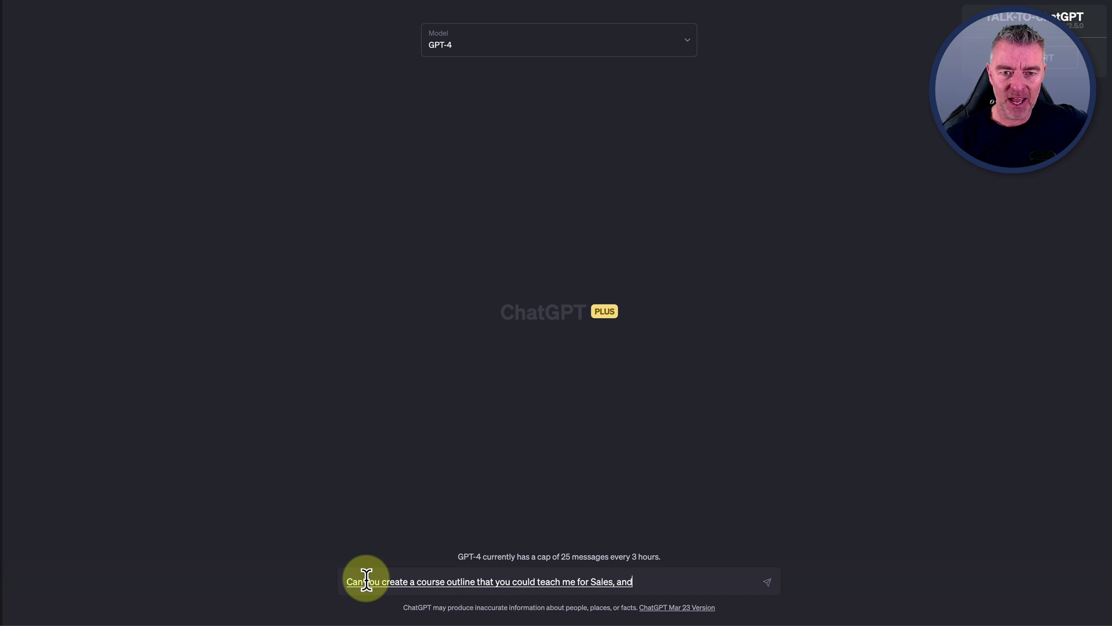
type(" and closing deals")
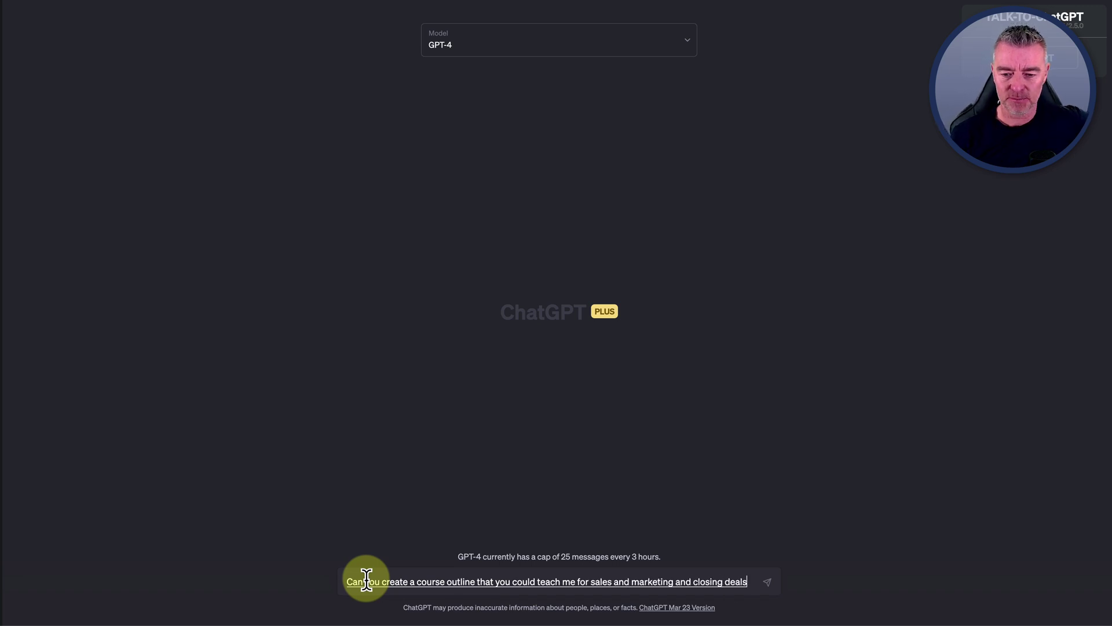
type("?")
key("Return")
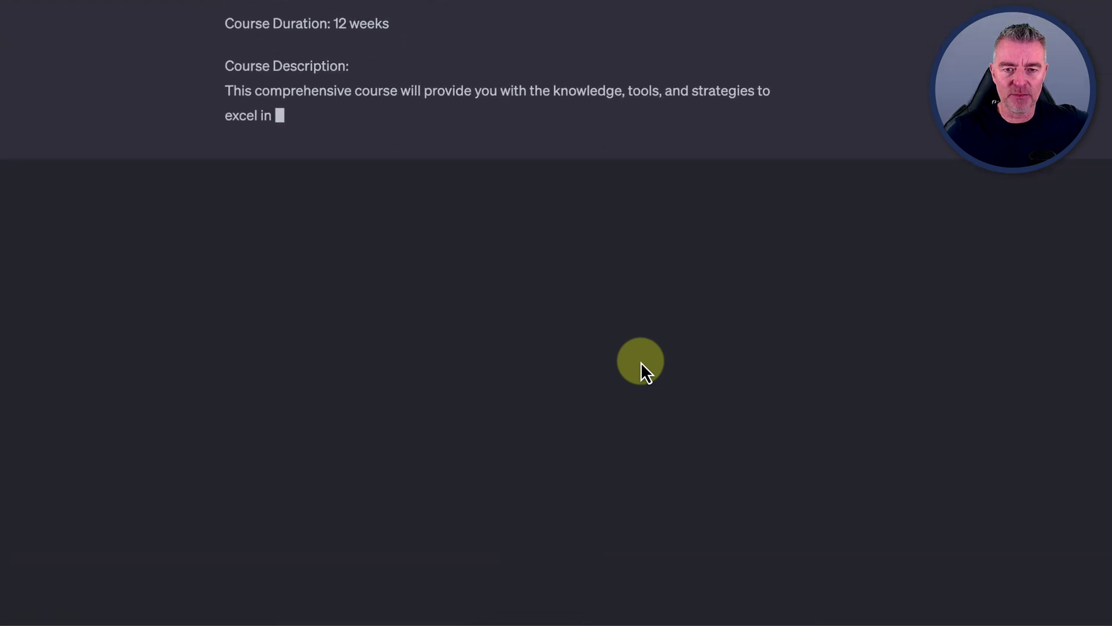
Step: Follow the streaming 12-week course outline until it ends with Week 12 and a summary
scroll(641, 362, "up", 3)
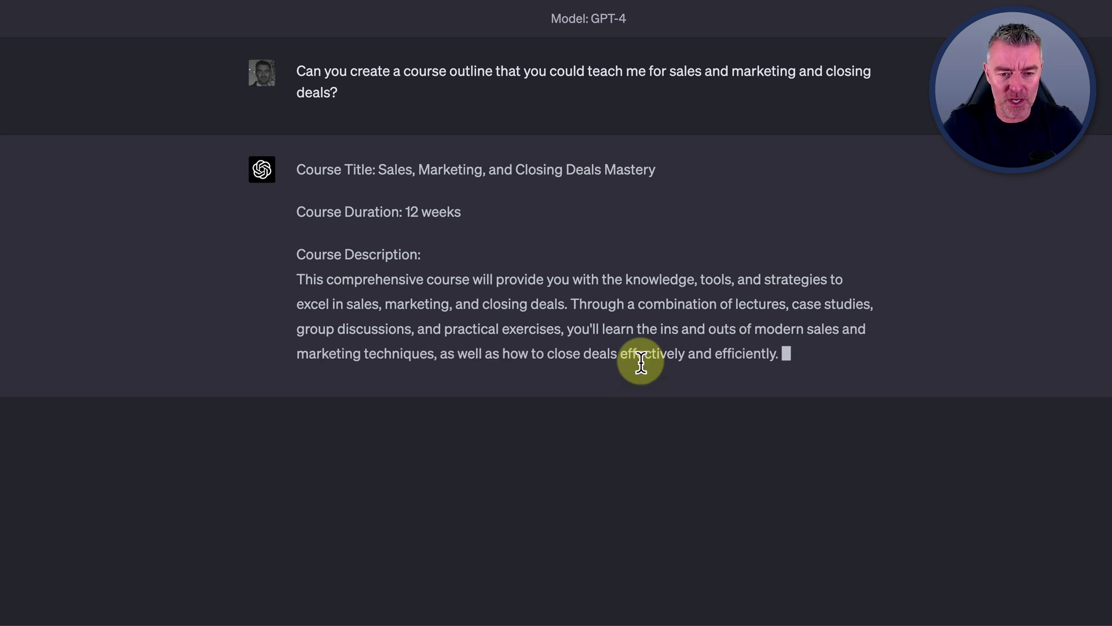
scroll(640, 362, "down", 2)
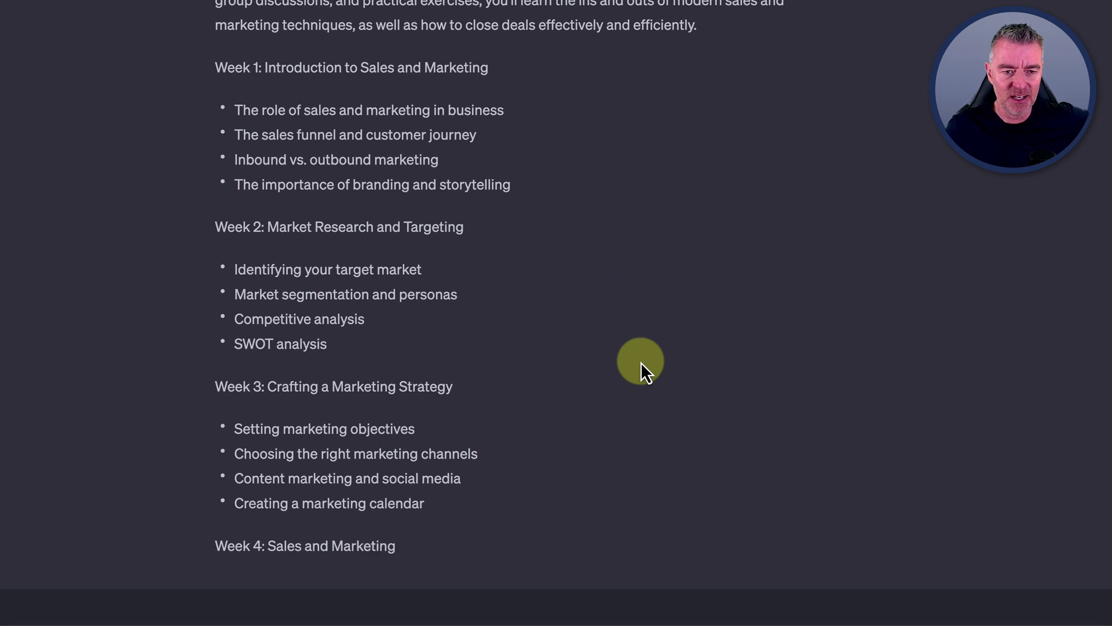
scroll(641, 361, "up", 3)
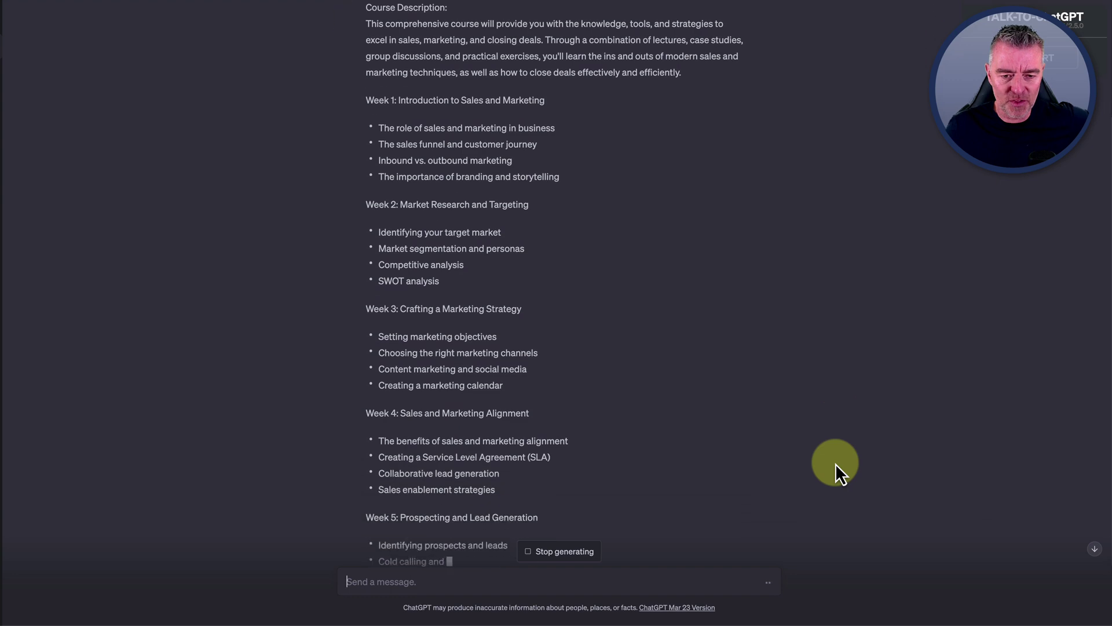
scroll(557, 232, "up", 4)
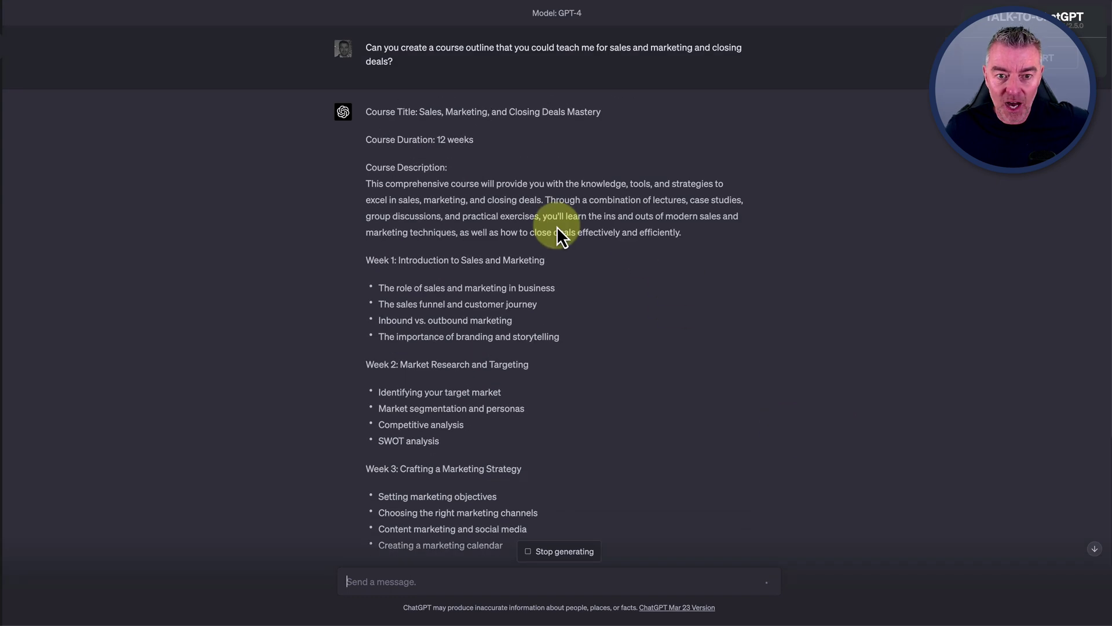
scroll(557, 231, "down", 5)
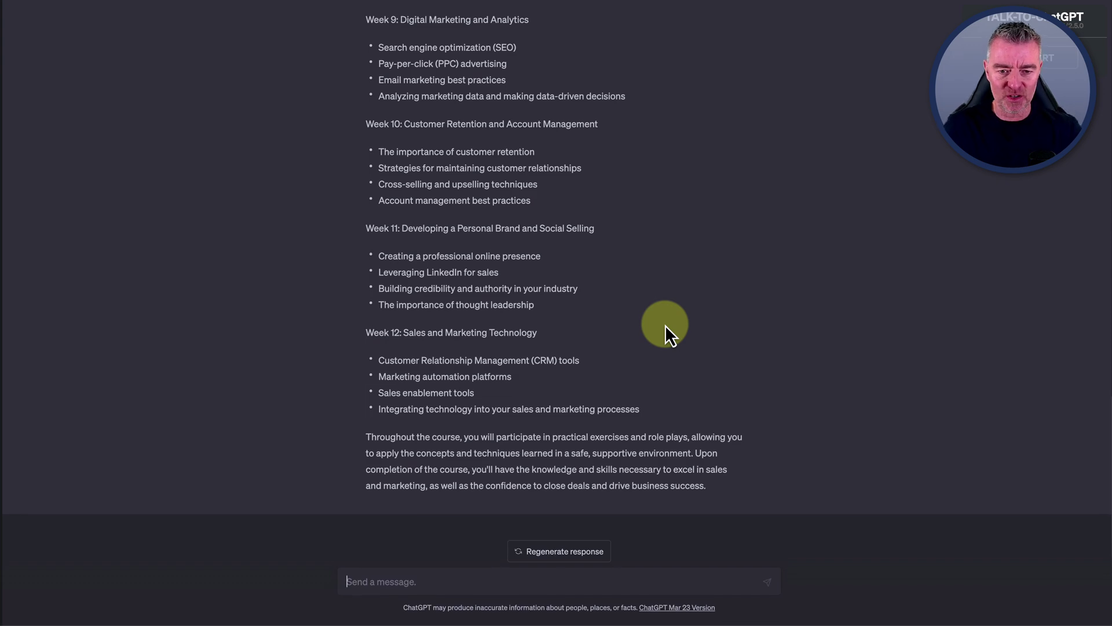
scroll(665, 324, "up", 10)
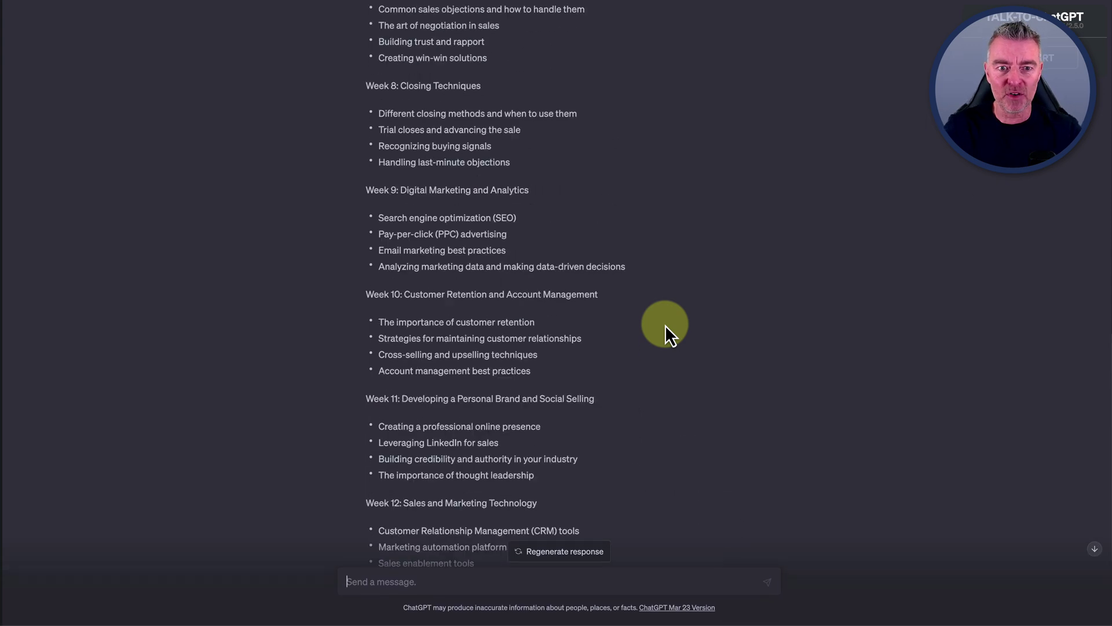
scroll(665, 324, "up", 7)
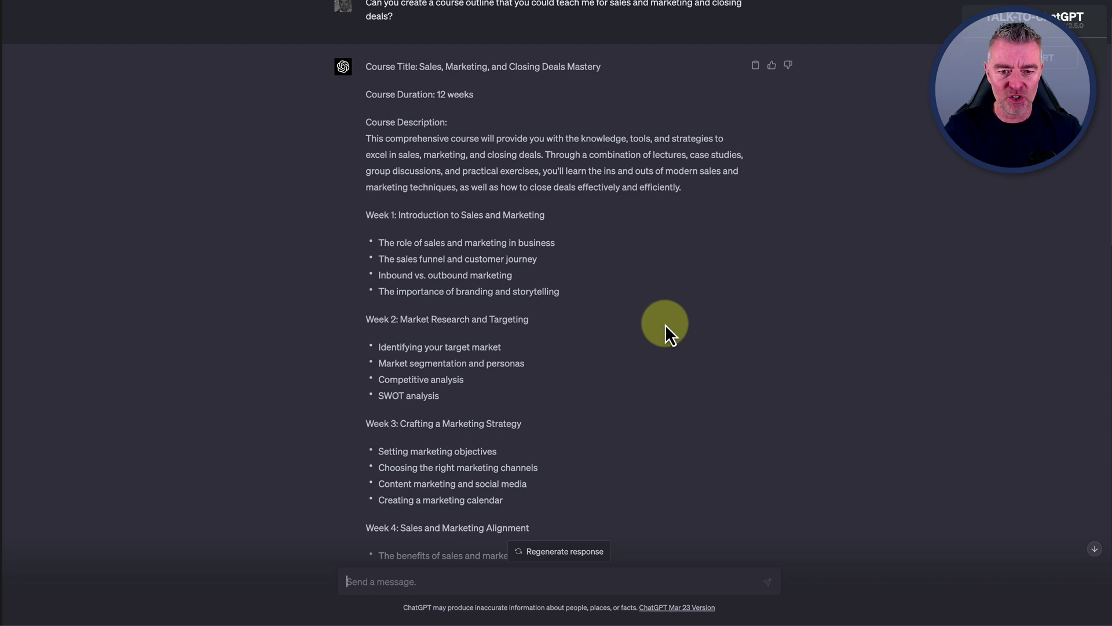
scroll(664, 325, "down", 5)
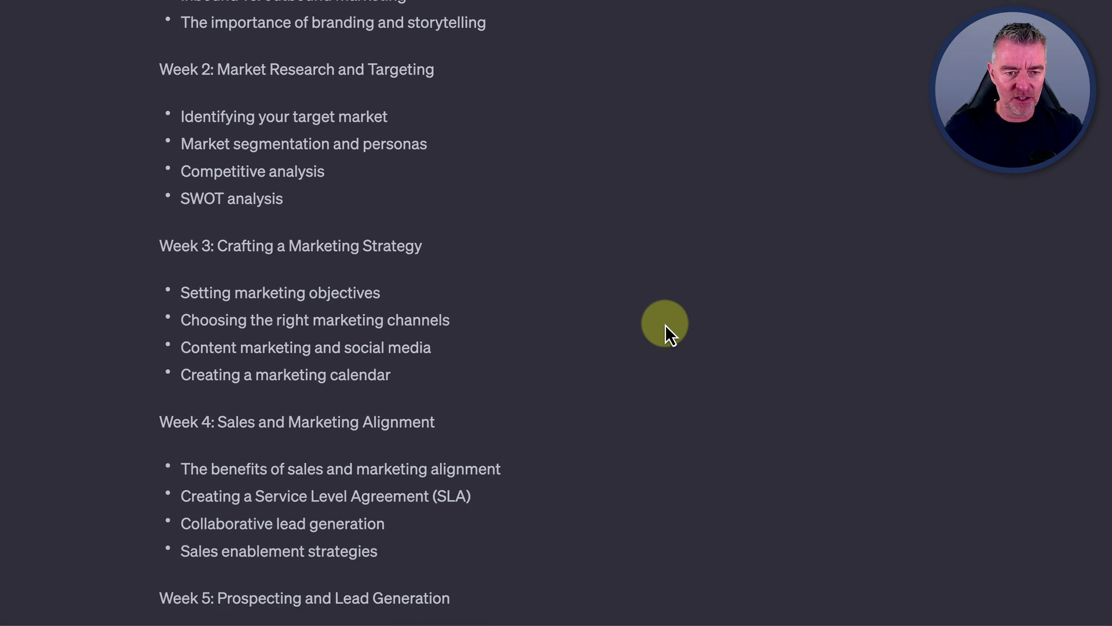
scroll(665, 324, "down", 3)
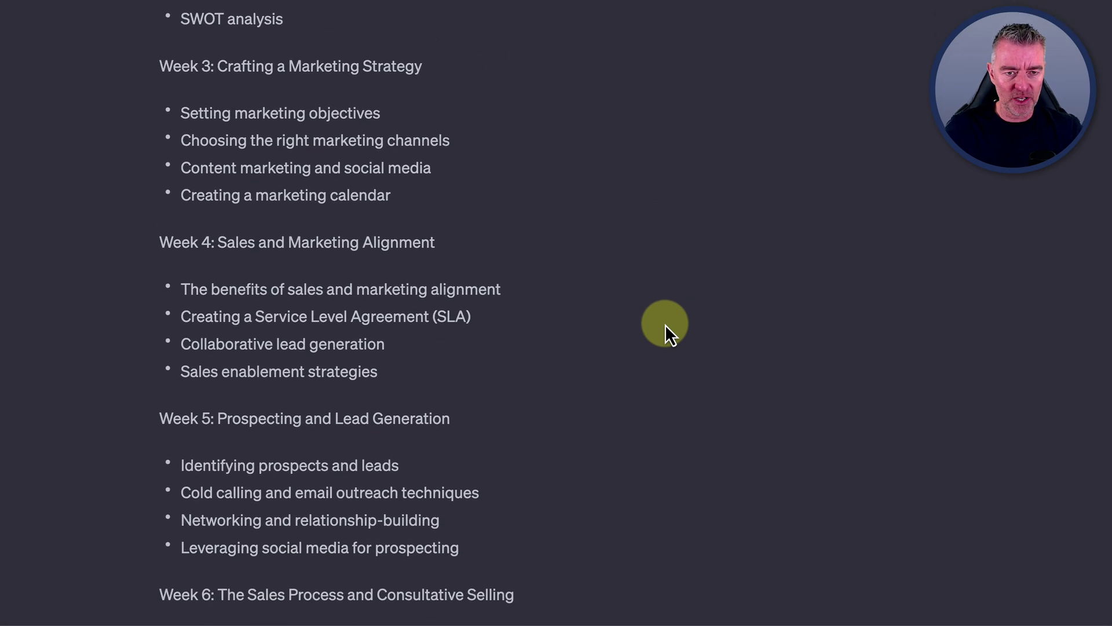
scroll(665, 324, "down", 2)
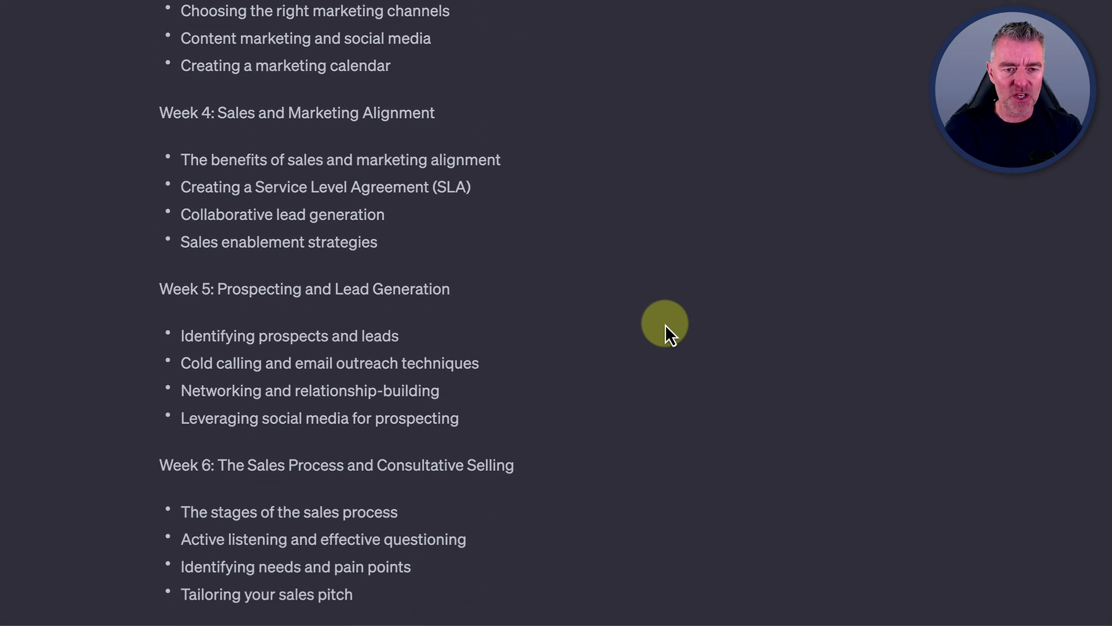
scroll(664, 324, "down", 2)
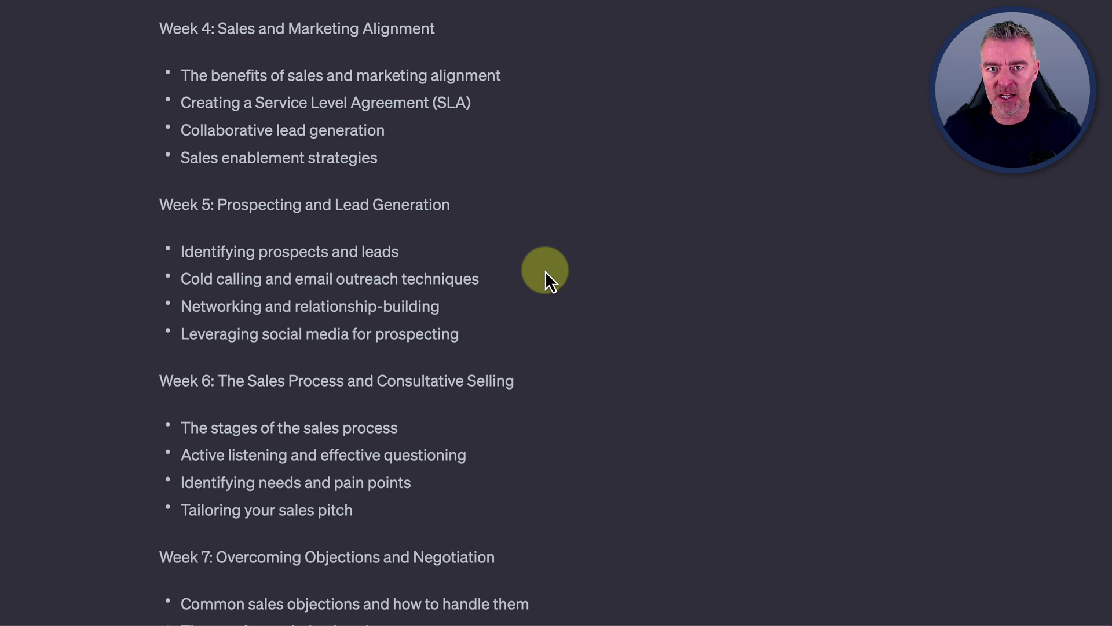
scroll(545, 270, "up", 4)
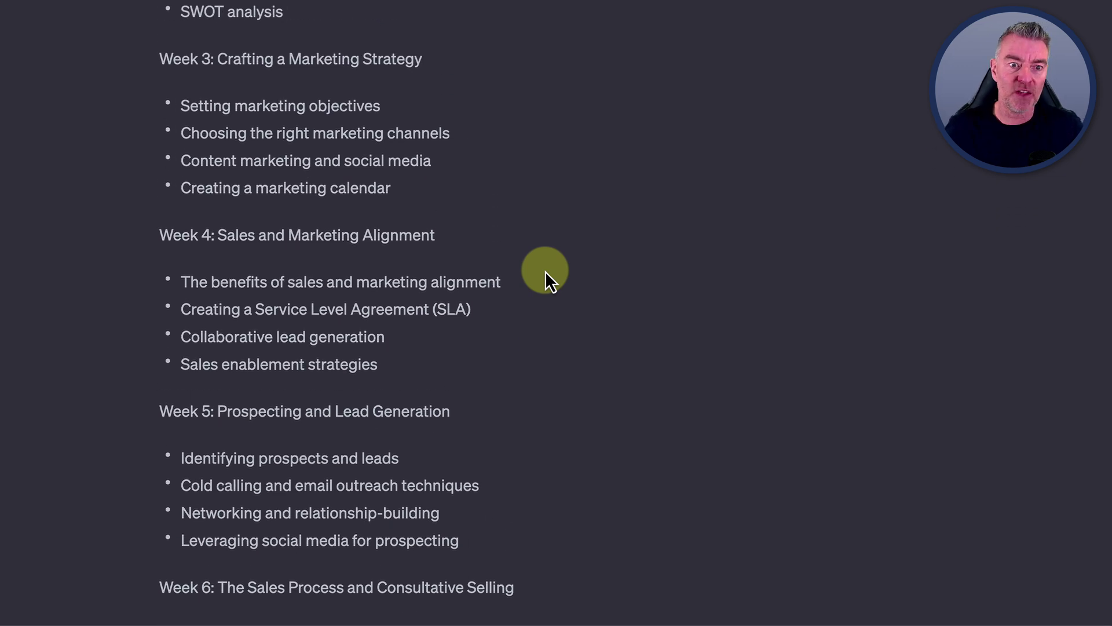
scroll(545, 270, "down", 1)
scroll(546, 271, "up", 1)
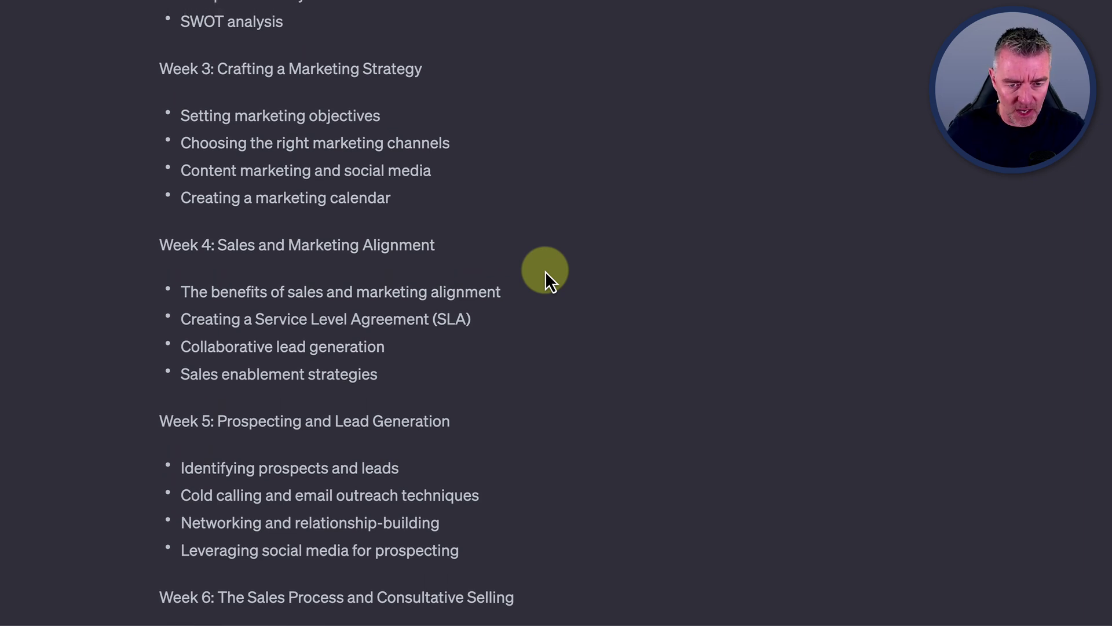
scroll(545, 270, "down", 5)
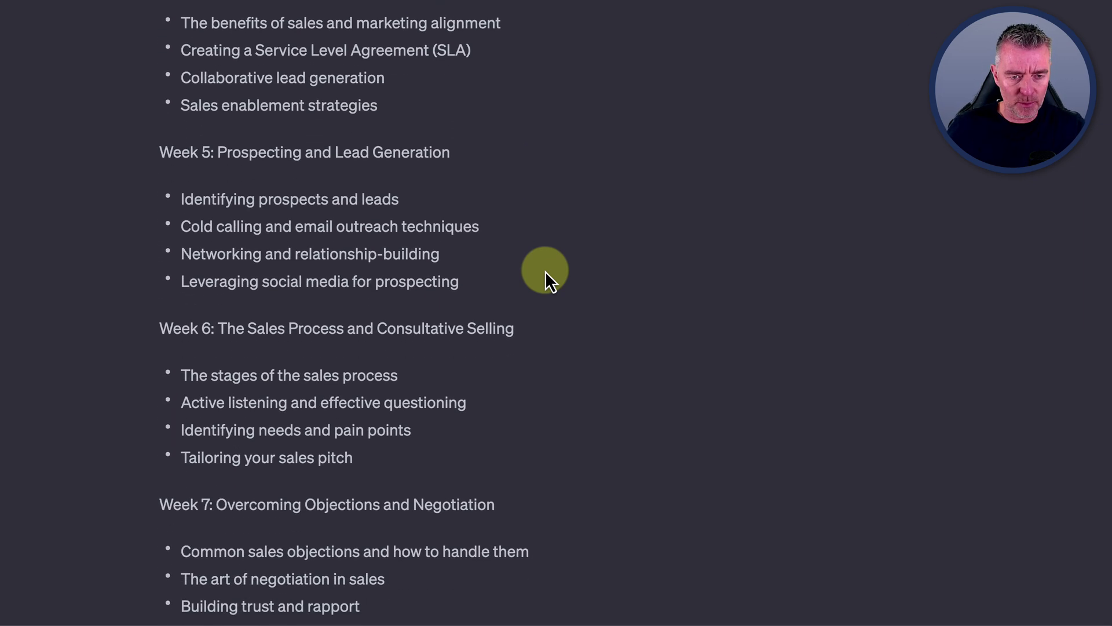
scroll(545, 270, "down", 2)
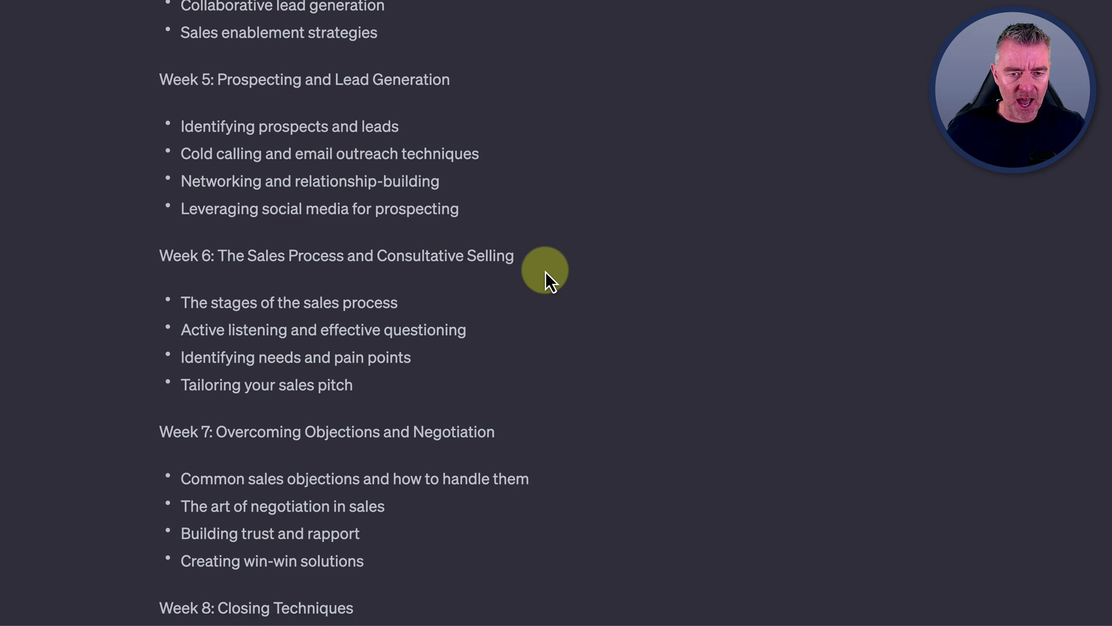
scroll(545, 270, "up", 1)
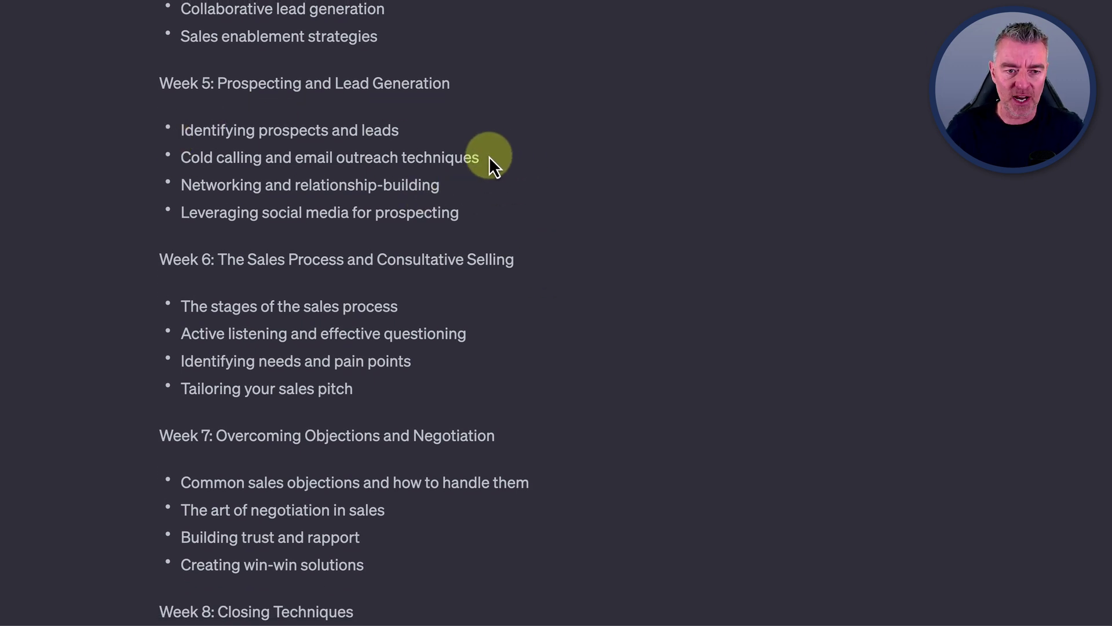
left_click_drag(489, 157, 181, 158)
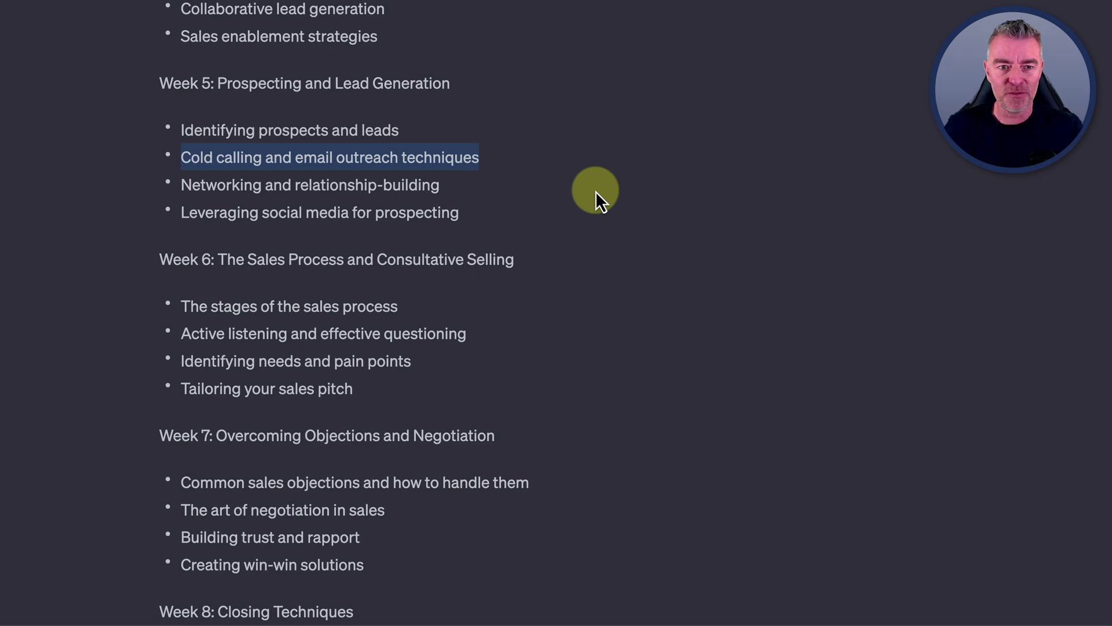
scroll(597, 199, "down", 3)
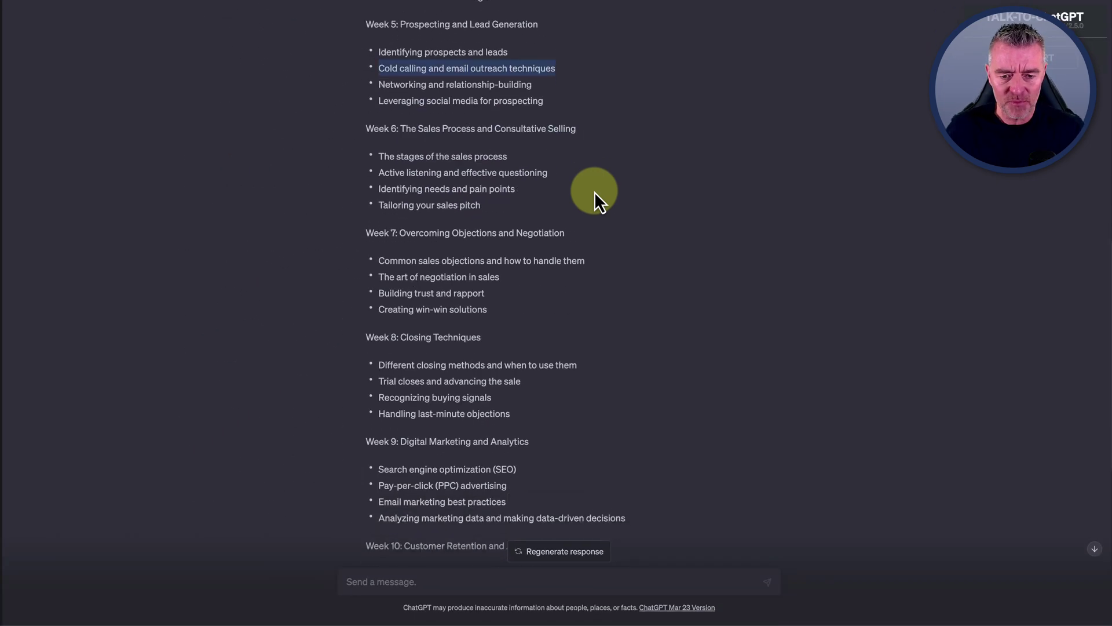
scroll(489, 440, "down", 7)
Step: Request a lesson for the course 'Cold calling and email outreach techniques'
left_click(371, 581)
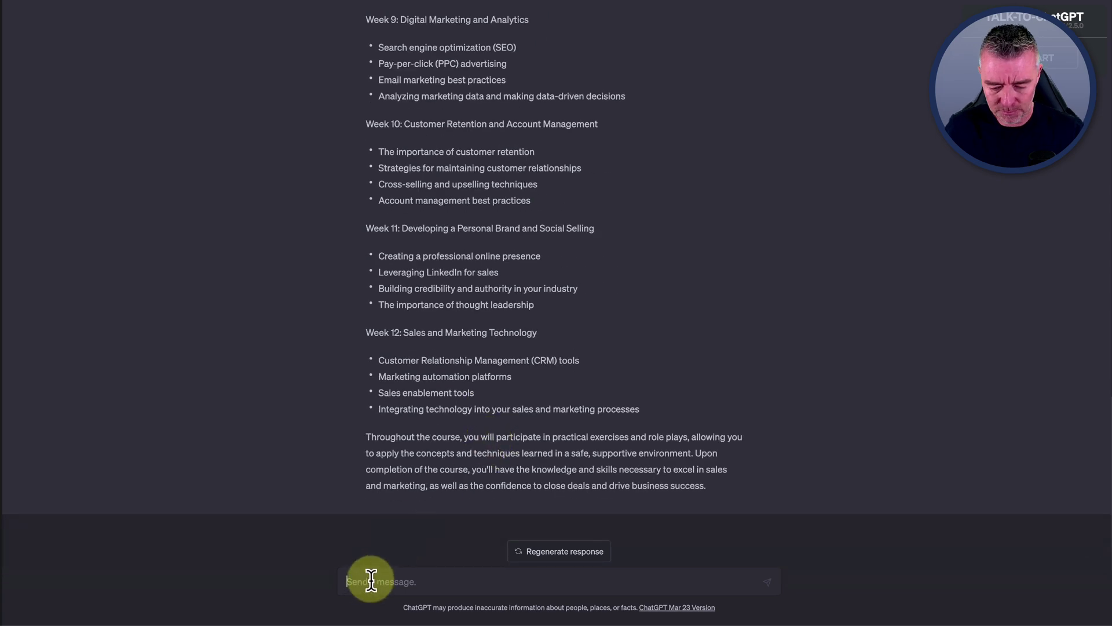
type("Can")
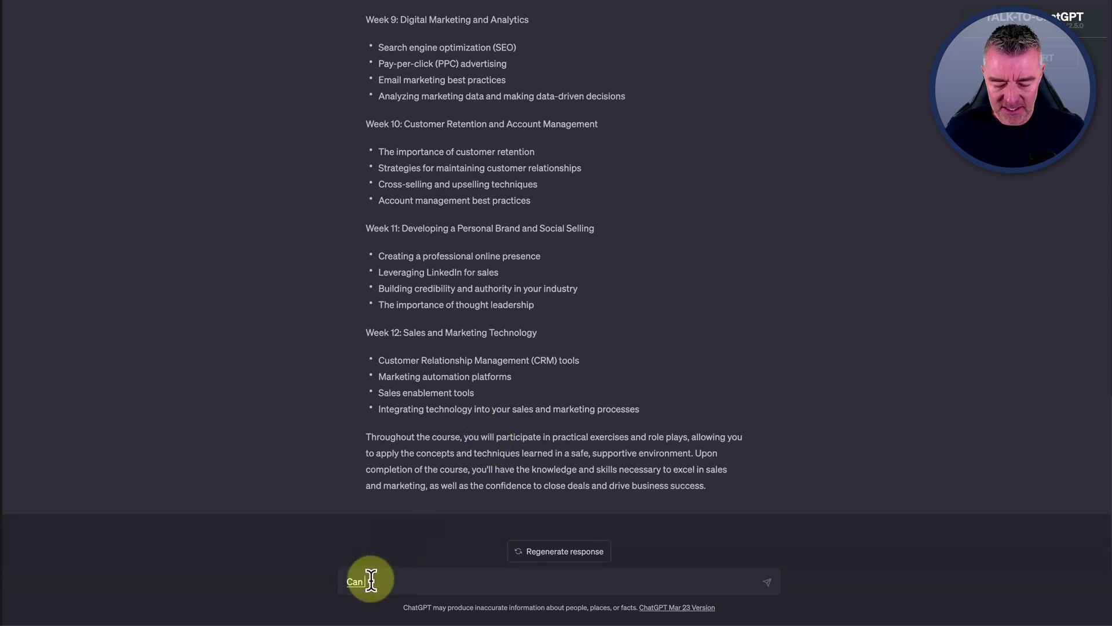
type(" you create a lesson?")
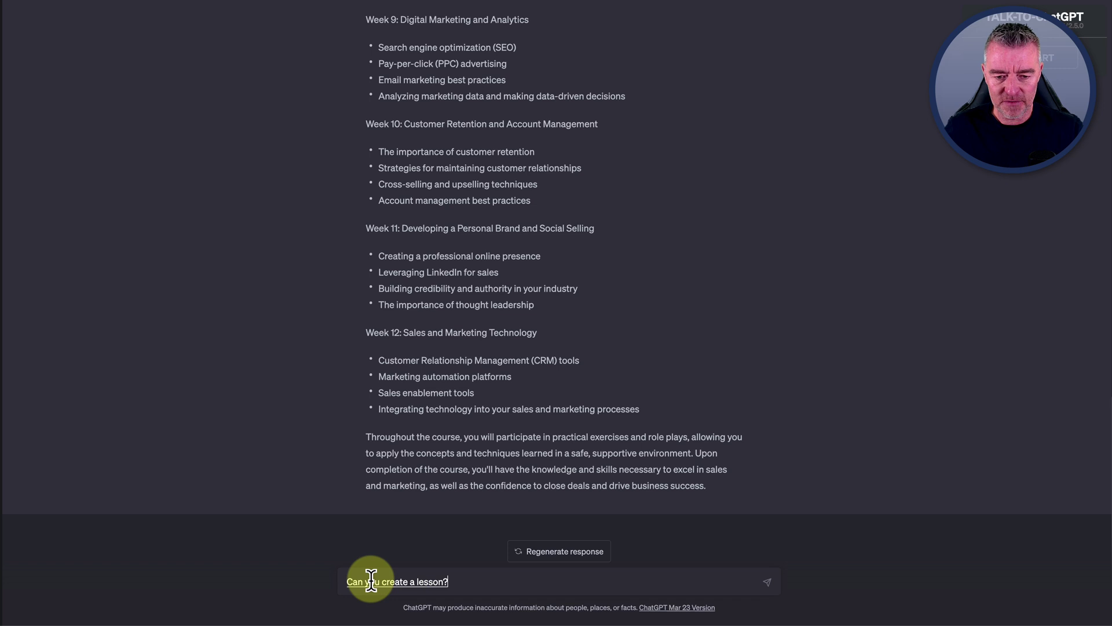
key("BackSpace")
type(" for the following?")
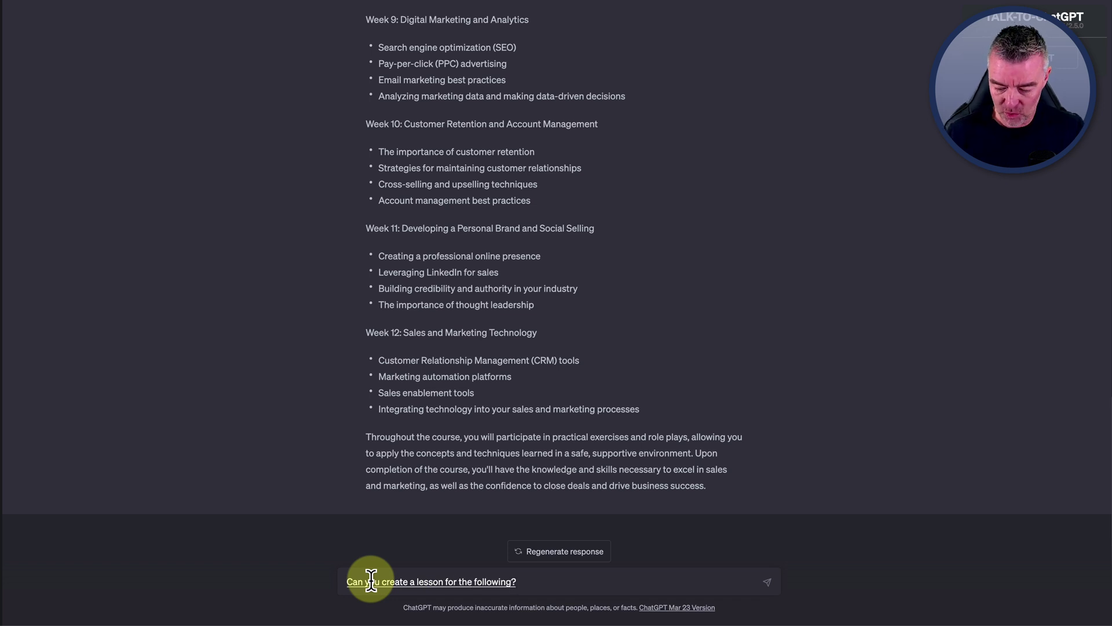
key("BackSpace")
type("course?")
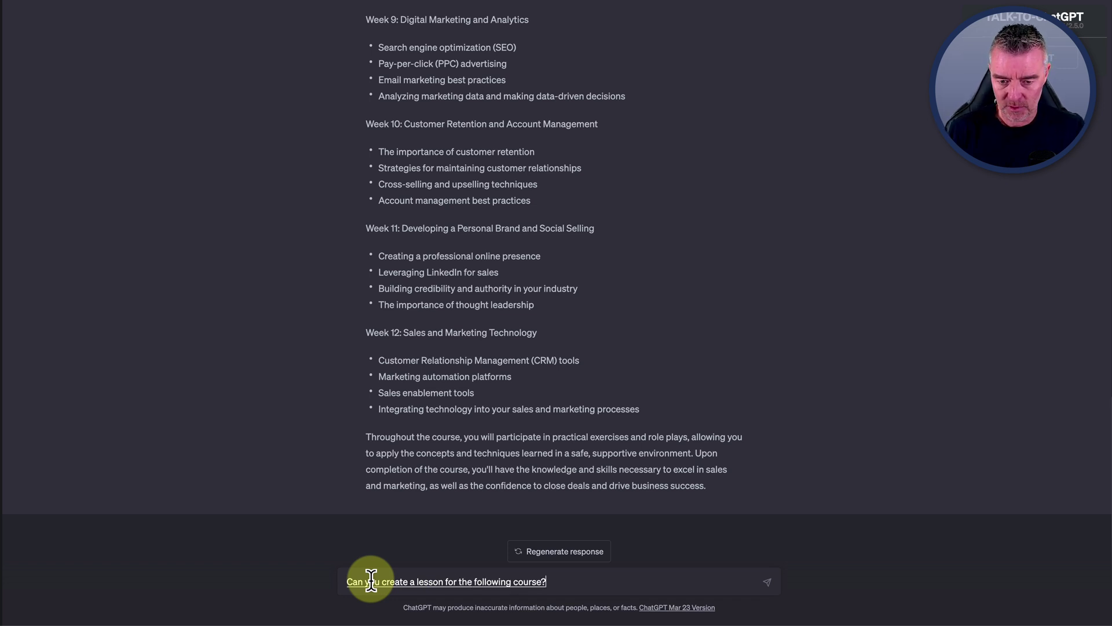
type(" Cold calling and email outreach techniques")
key("Return")
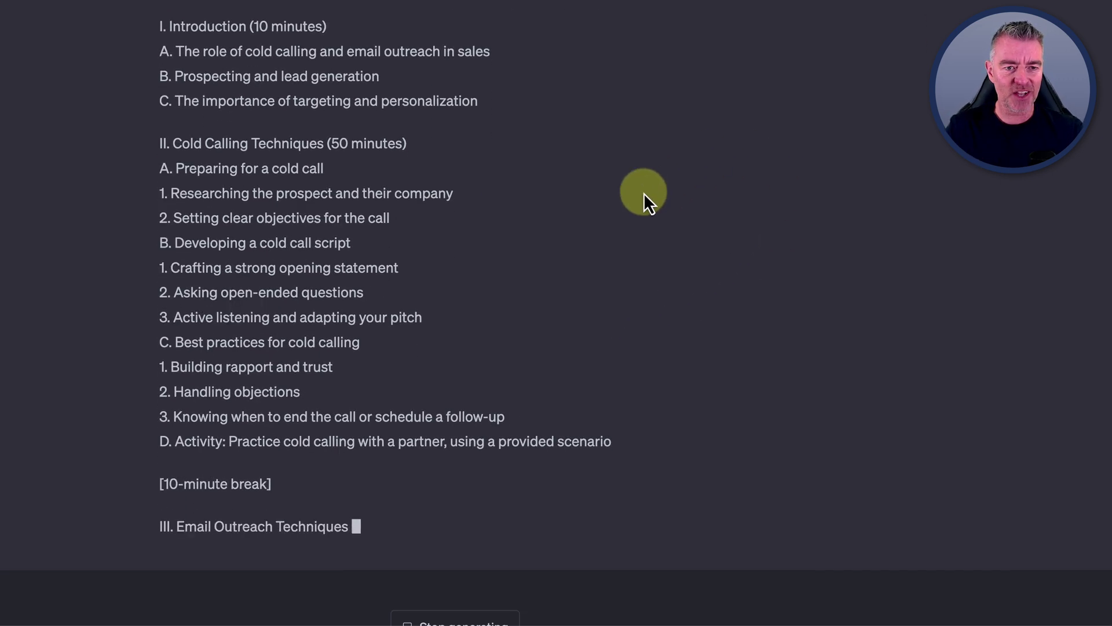
Step: Review the generated lesson plan, highlighting the Cold Calling Techniques and Handling objections sections
scroll(644, 192, "up", 20)
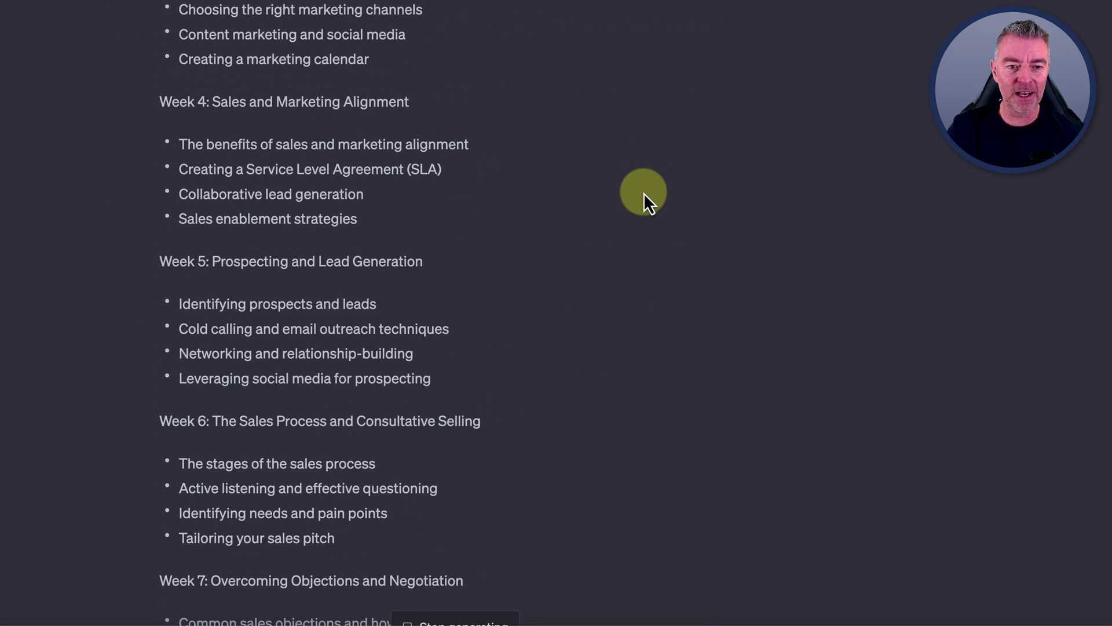
scroll(644, 192, "up", 2)
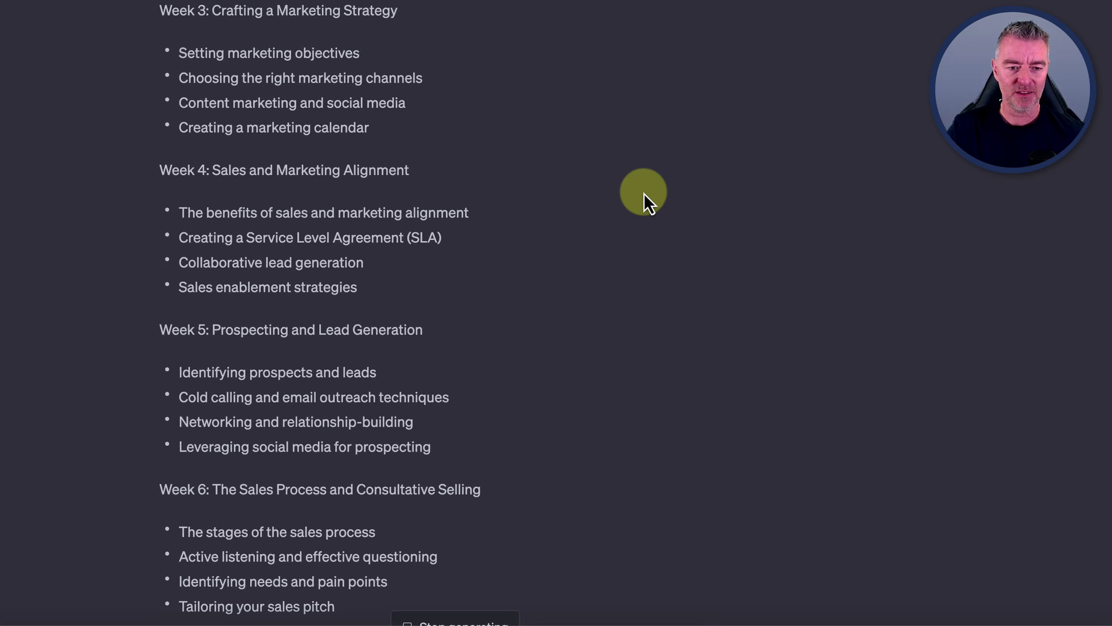
left_click_drag(477, 402, 182, 396)
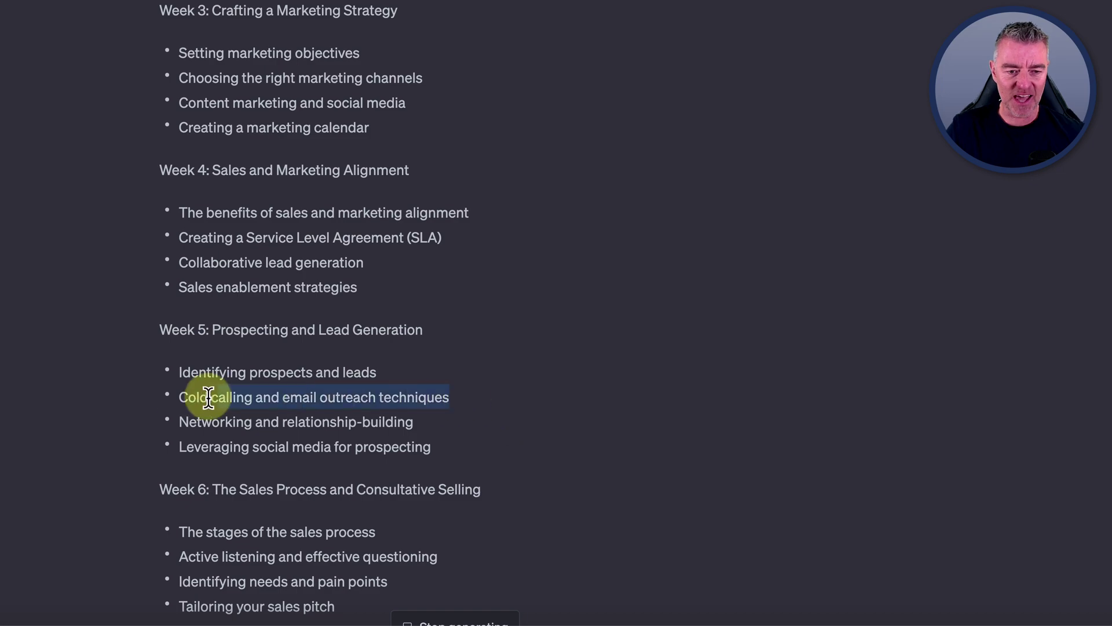
scroll(633, 401, "down", 10)
scroll(634, 401, "down", 20)
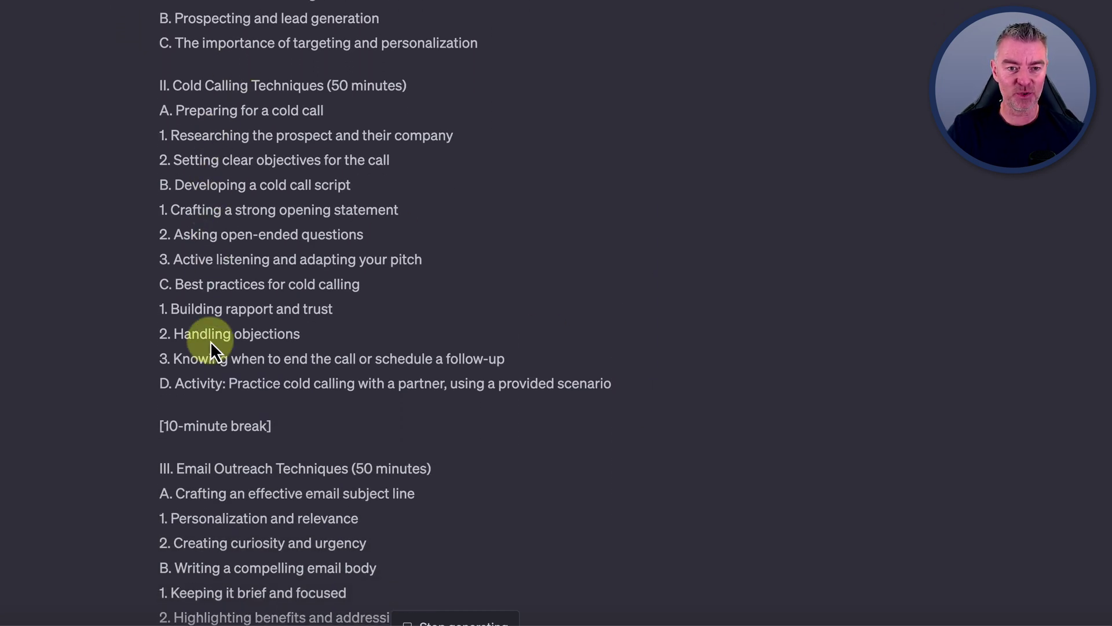
left_click_drag(175, 85, 631, 384)
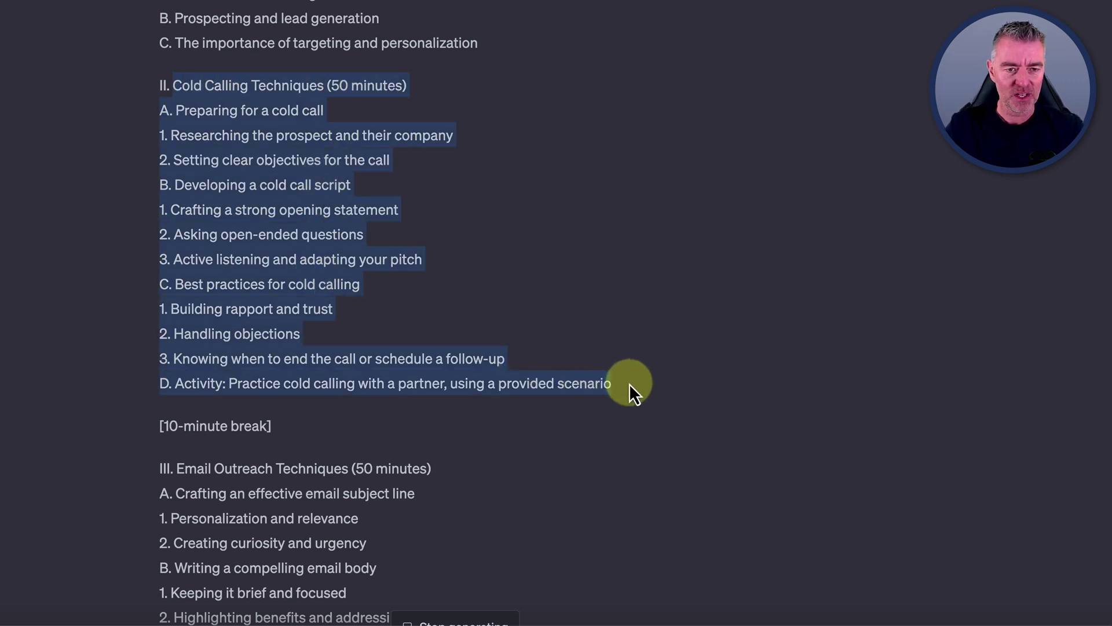
left_click(341, 185)
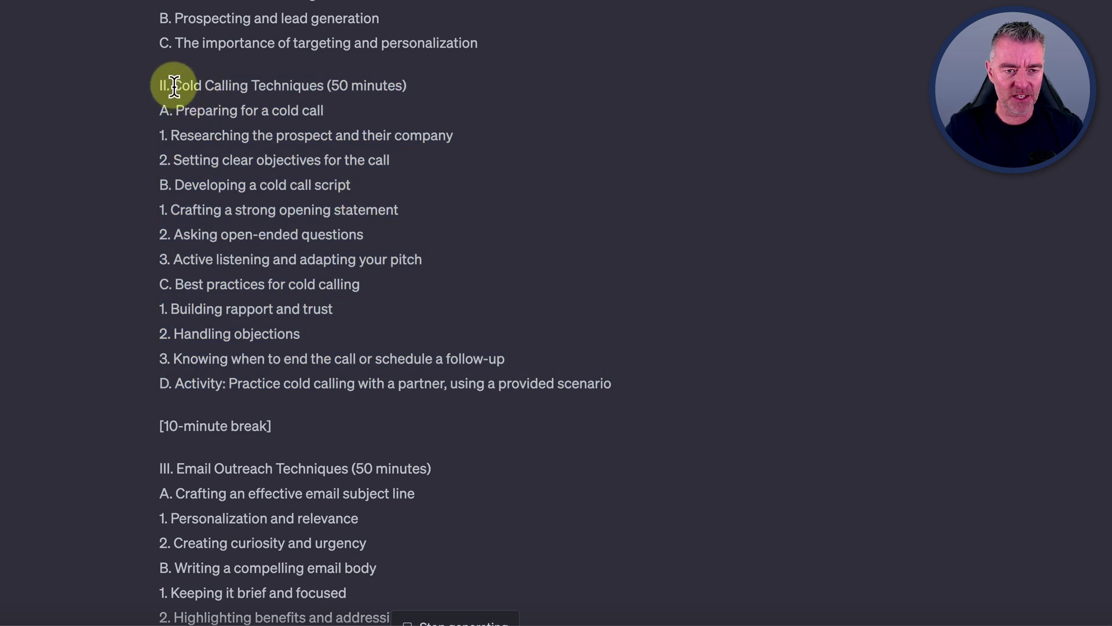
left_click_drag(173, 87, 366, 328)
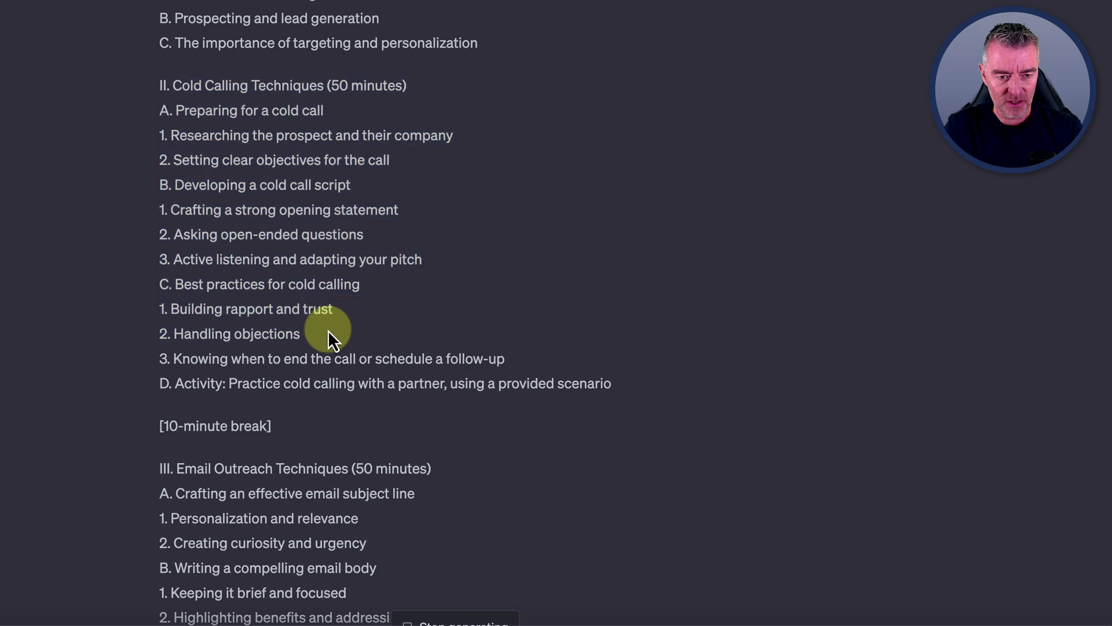
left_click_drag(302, 335, 179, 337)
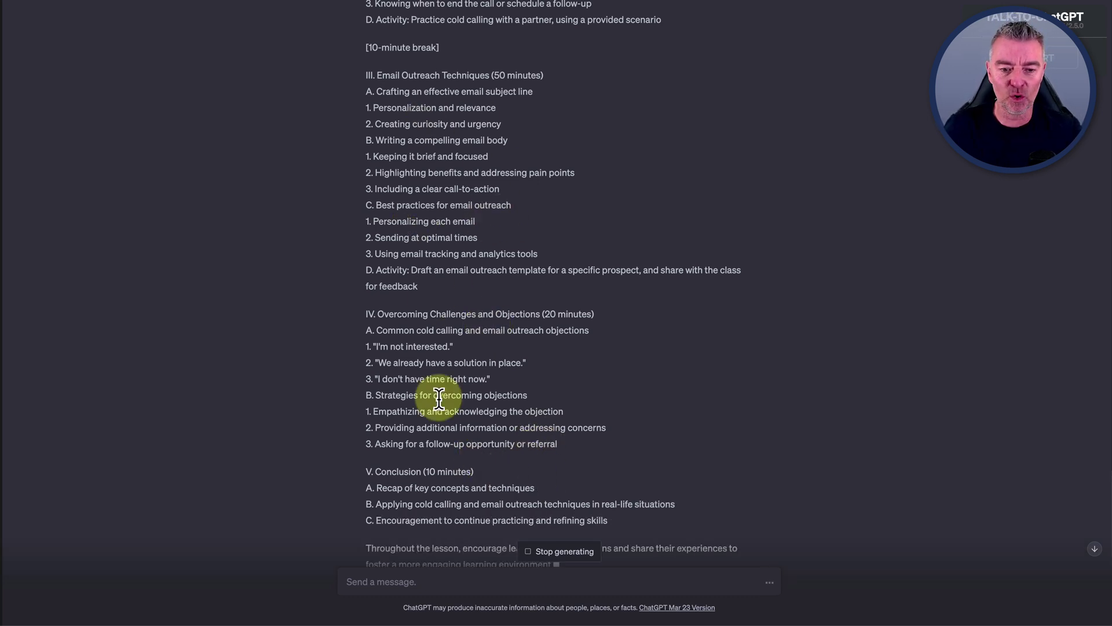
scroll(532, 273, "down", 2)
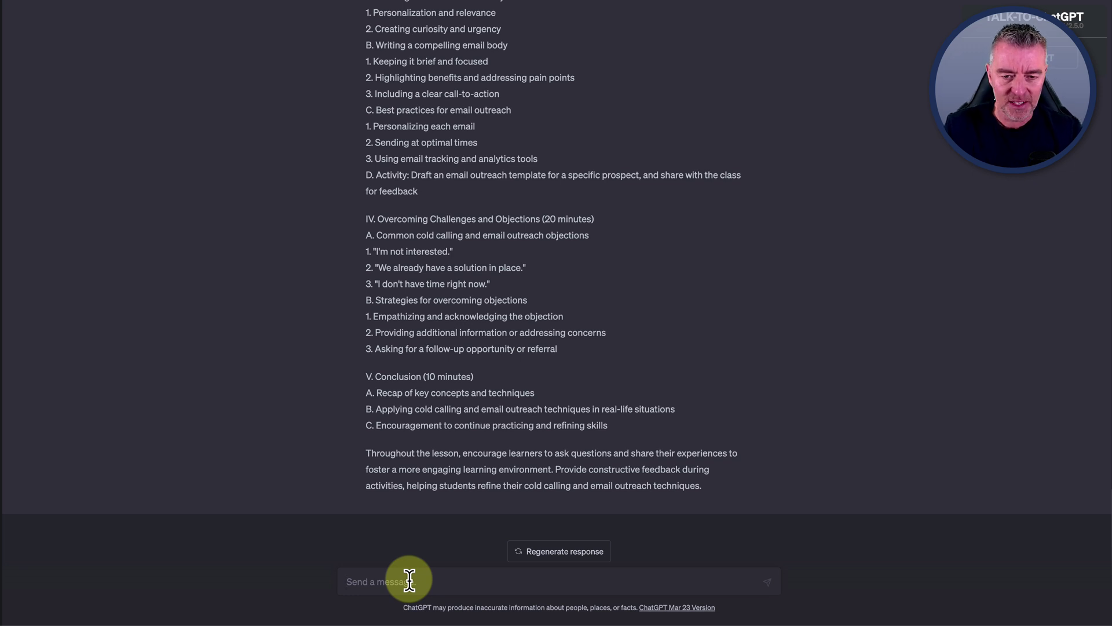
Step: Ask for an interactive Handling objections lesson: pose a question, wait for your answer, then give feedback
type("Can you create an")
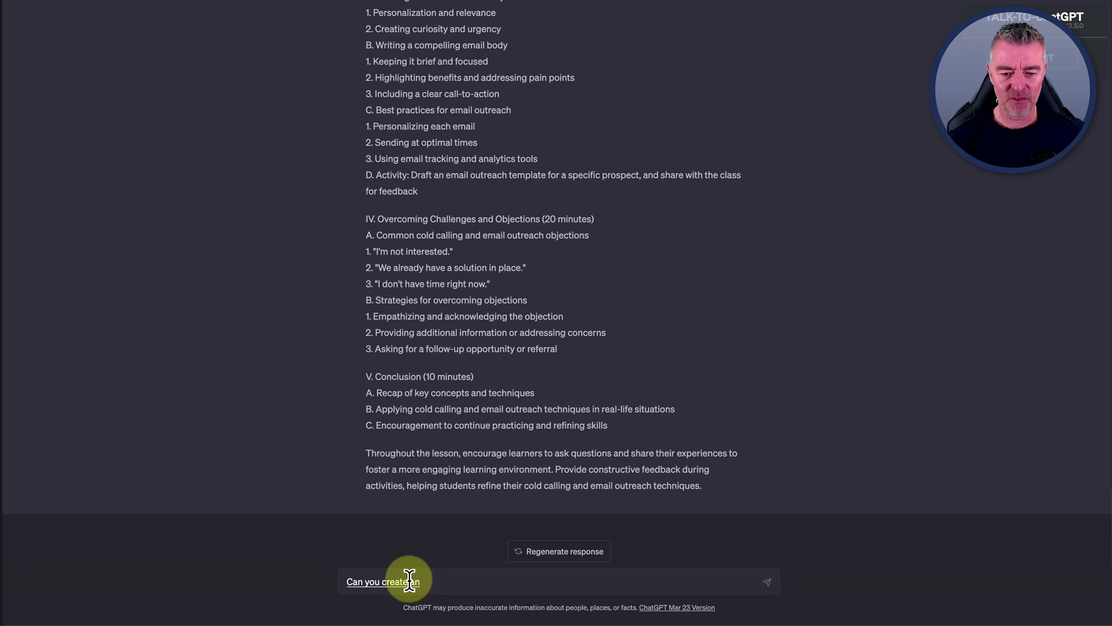
type(" interactive lesson with me")
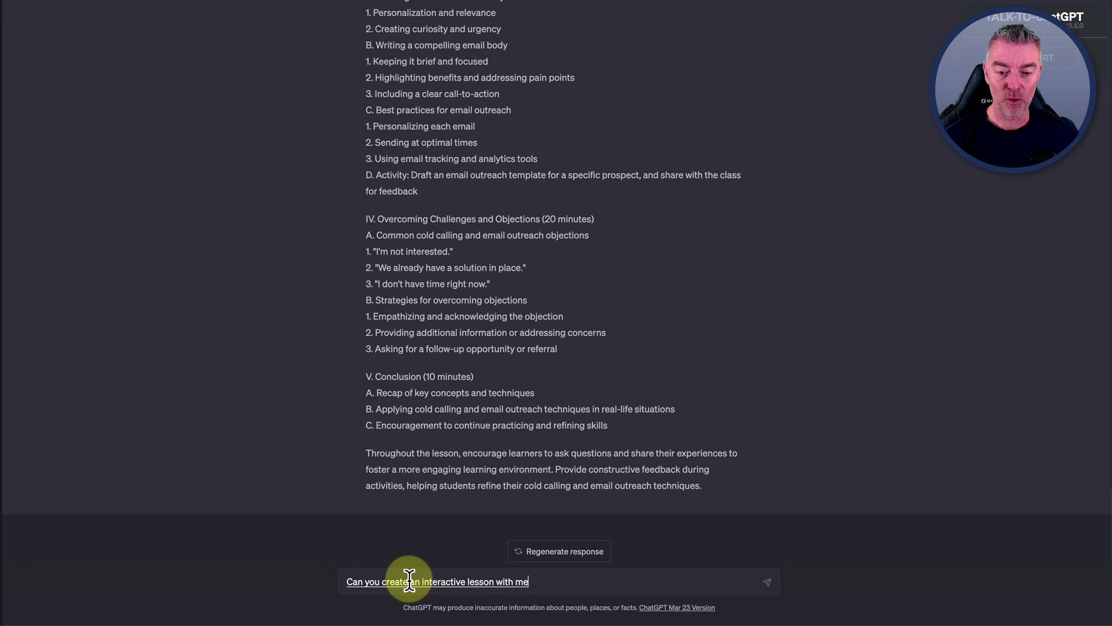
type(" now that")
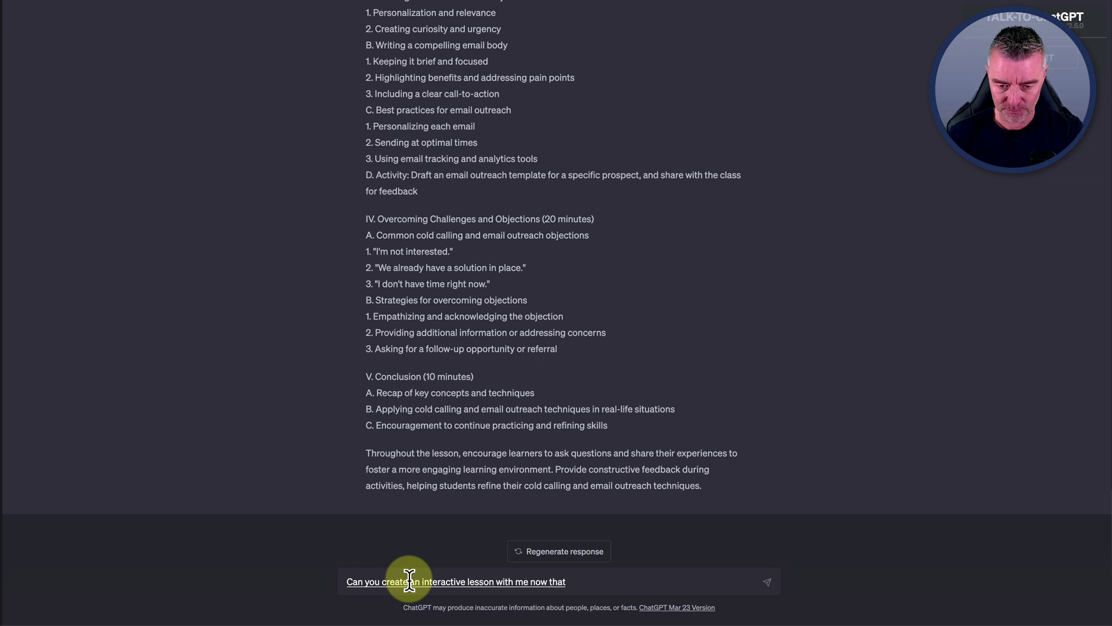
type(" covers Handling objections")
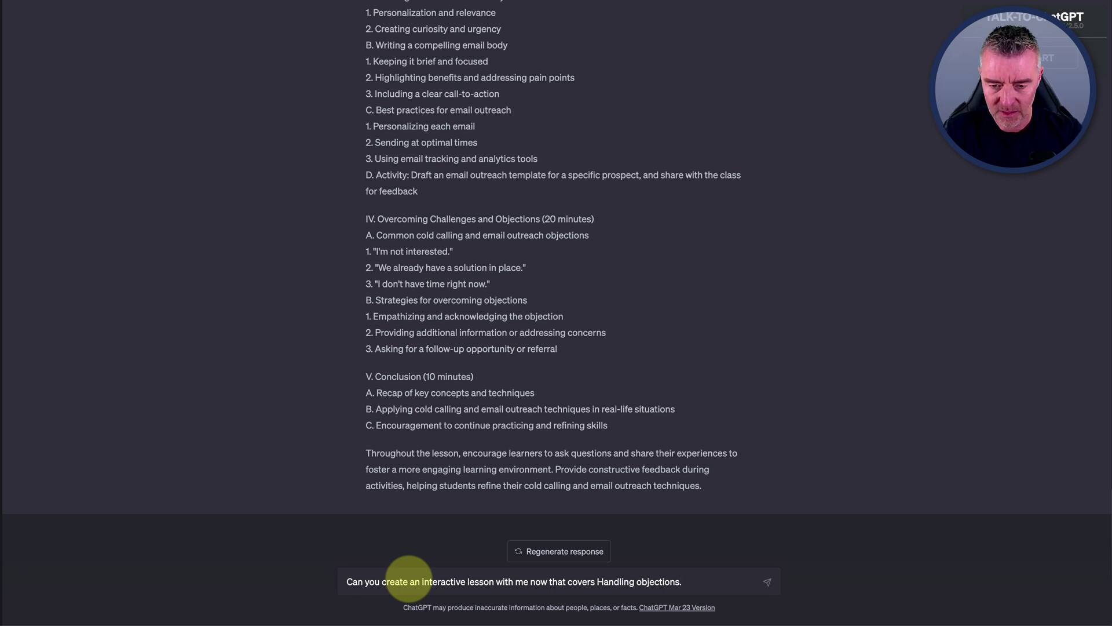
type(". I would like you")
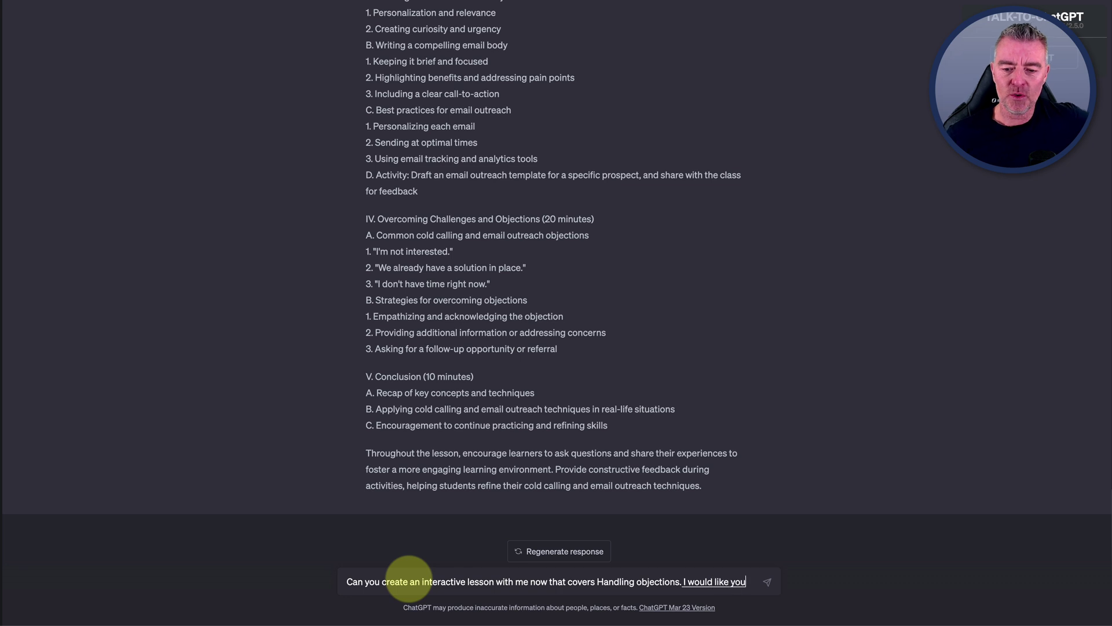
type(" to ask")
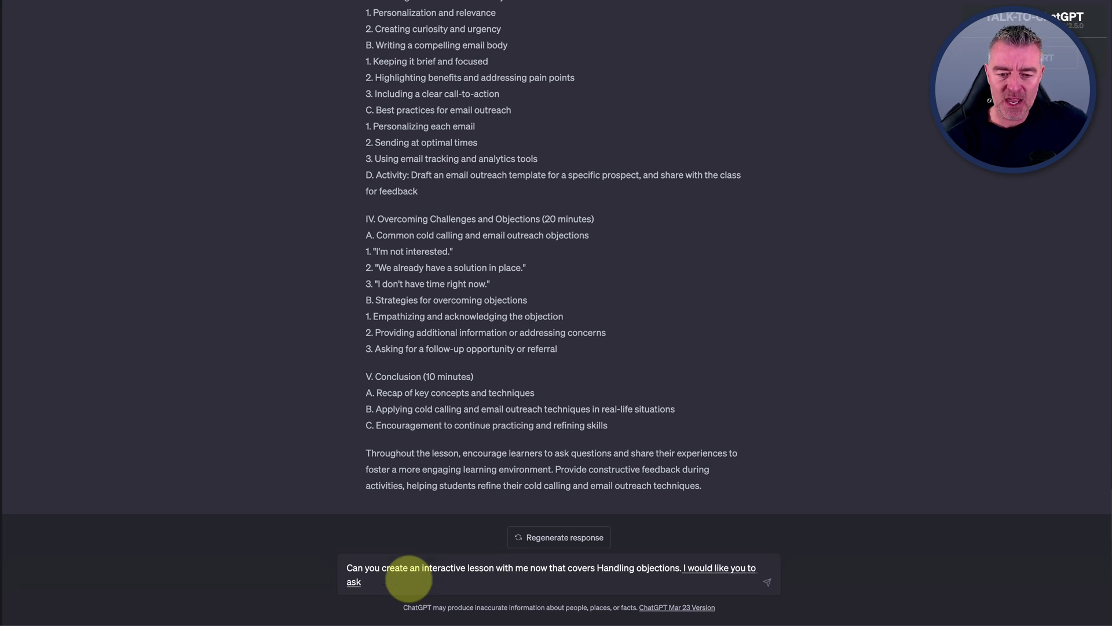
type(" me a question")
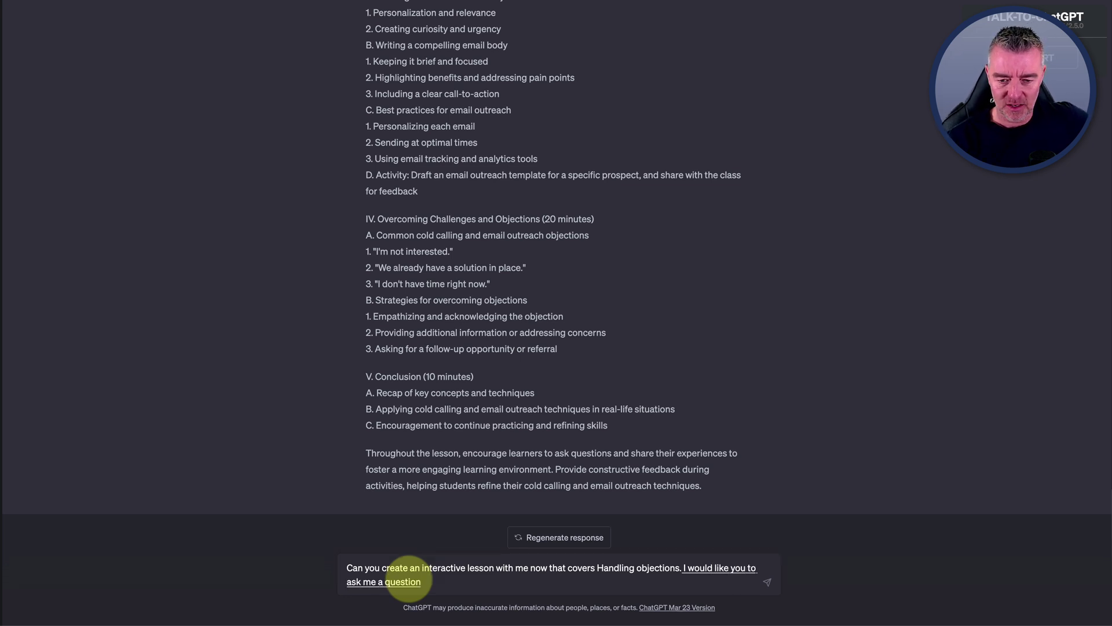
type(" about handling of")
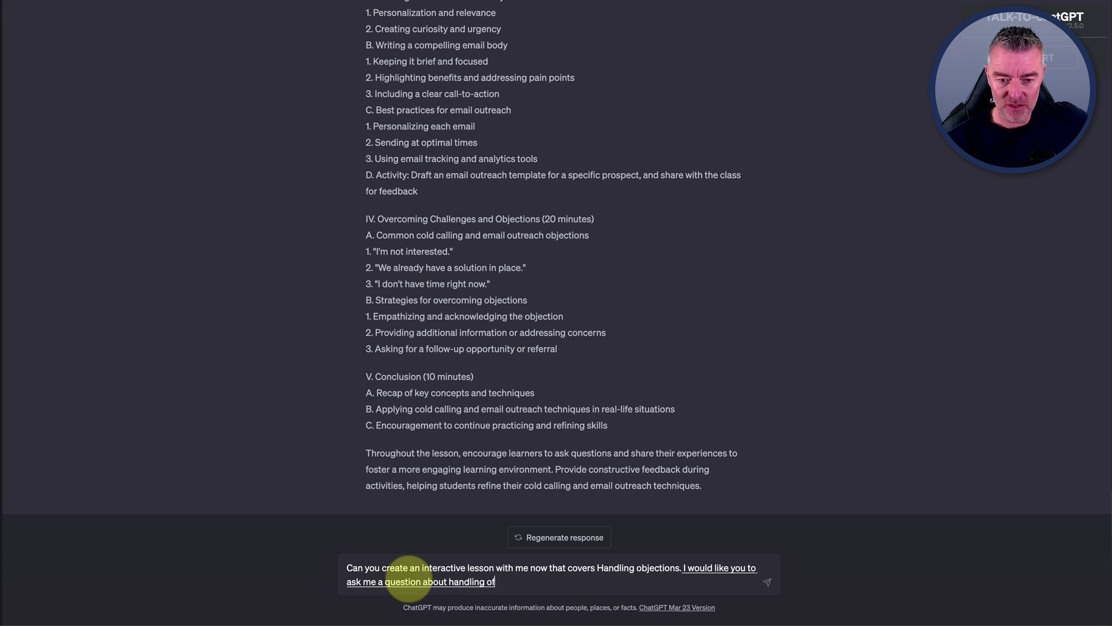
type(" objections. Wait for")
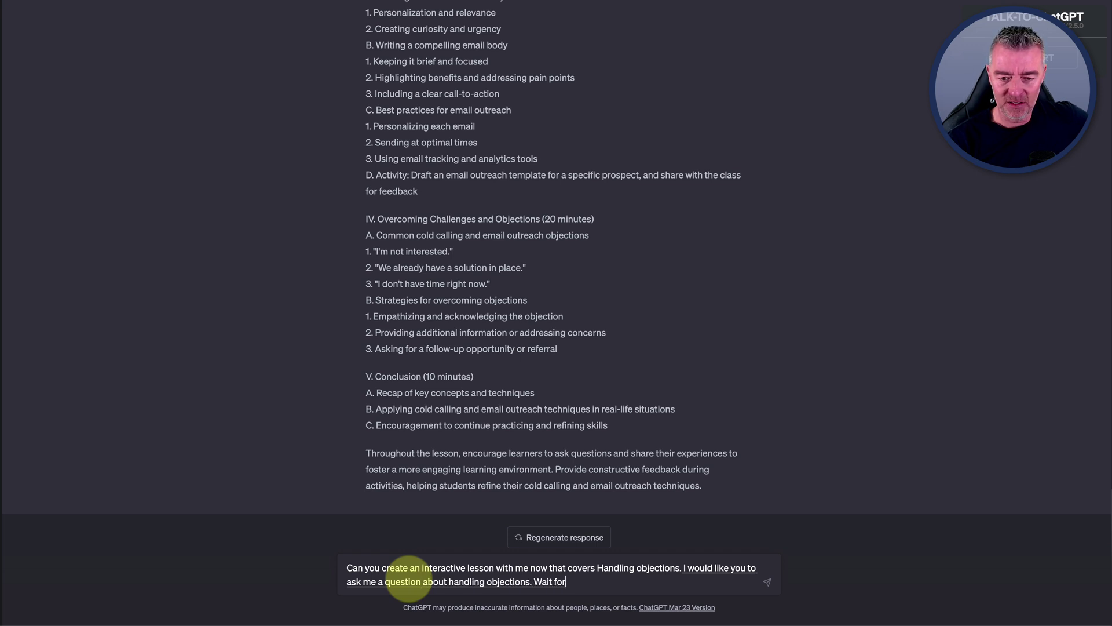
type(" my answer and then")
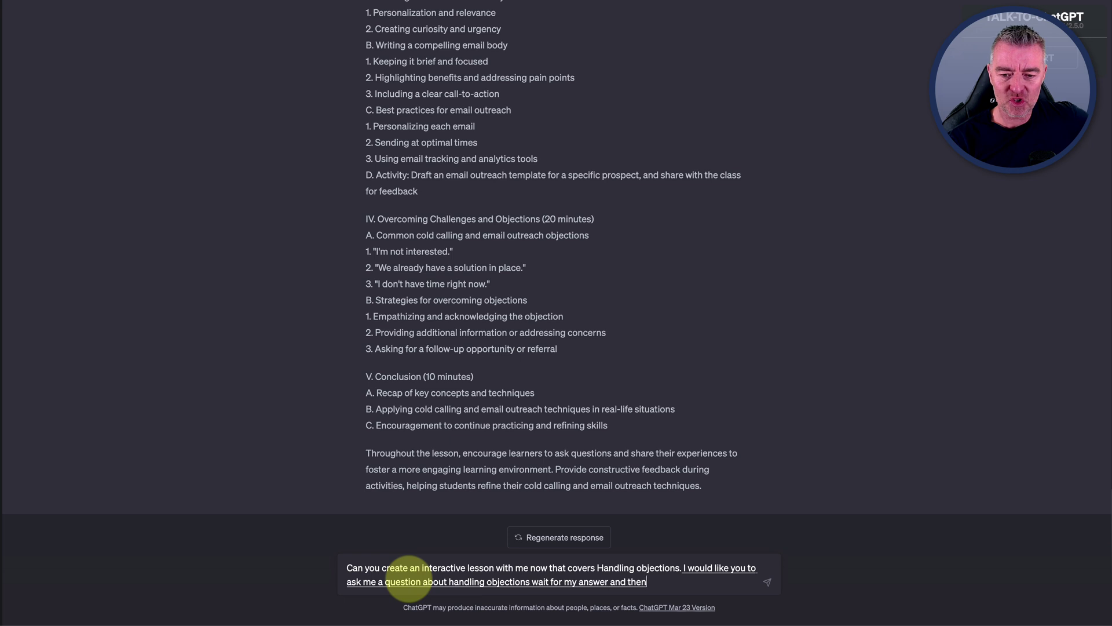
type(" give constructive feedback")
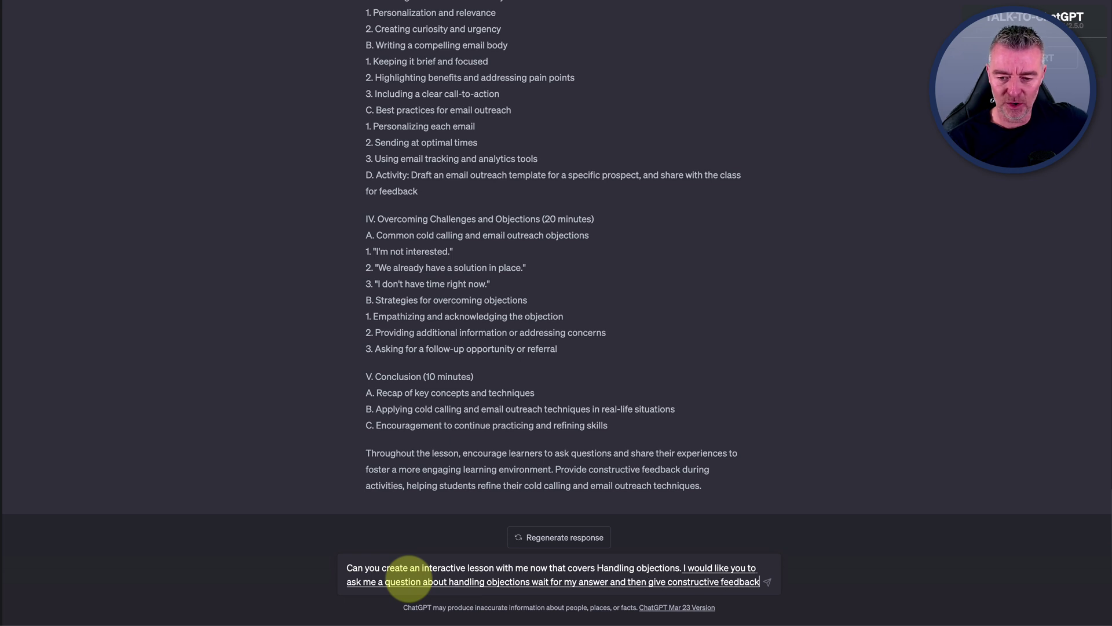
type(" on my answer")
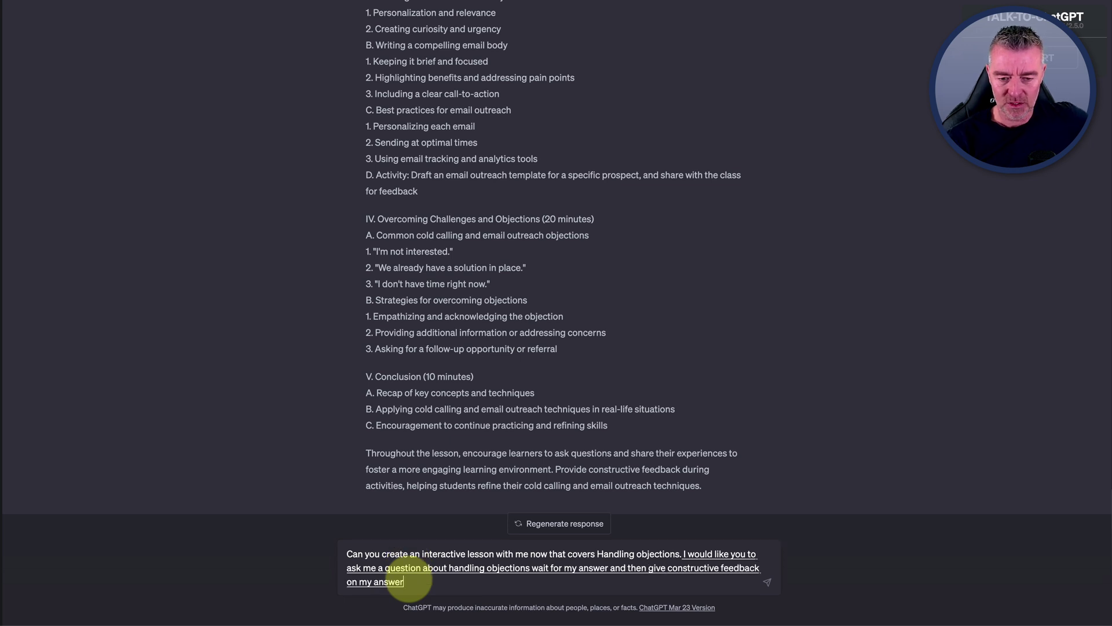
type(" so that I may")
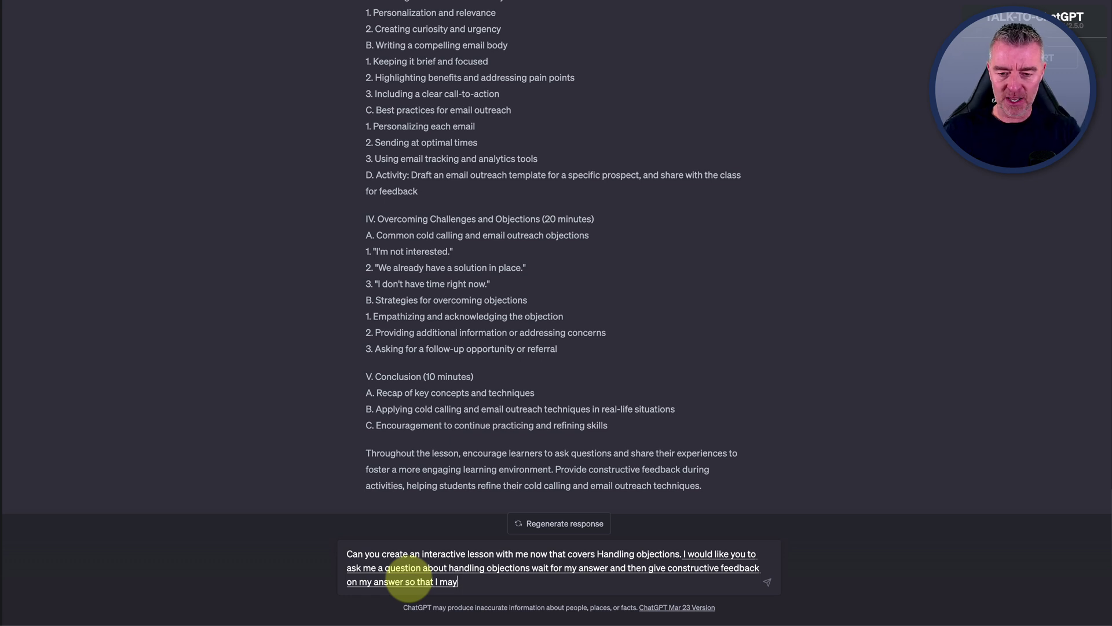
type(" improve my handling")
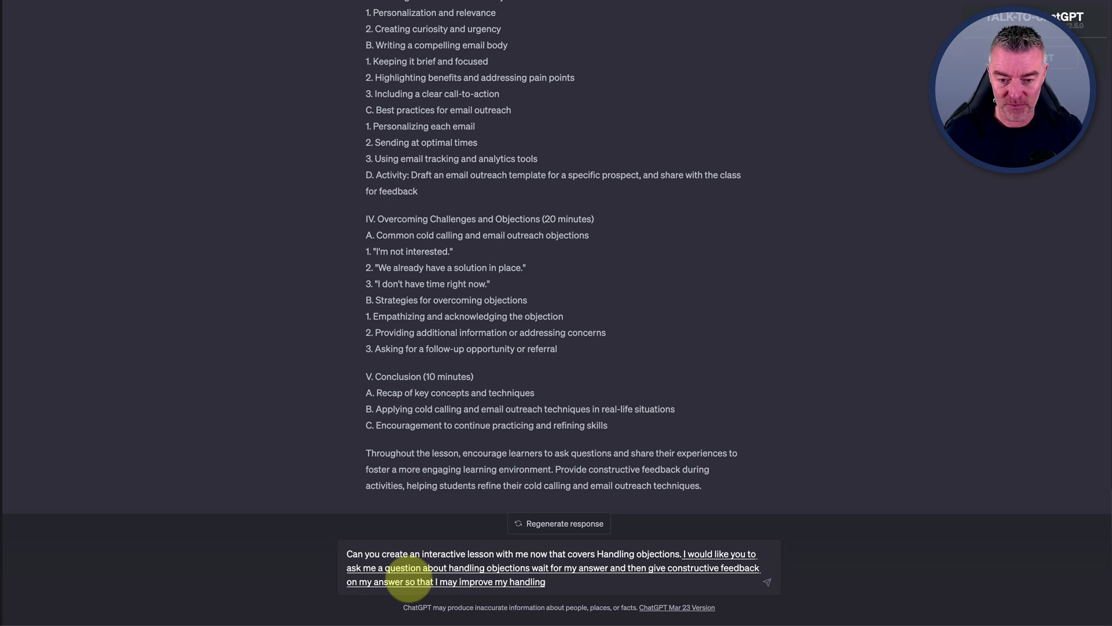
type(" objections.")
key("Return")
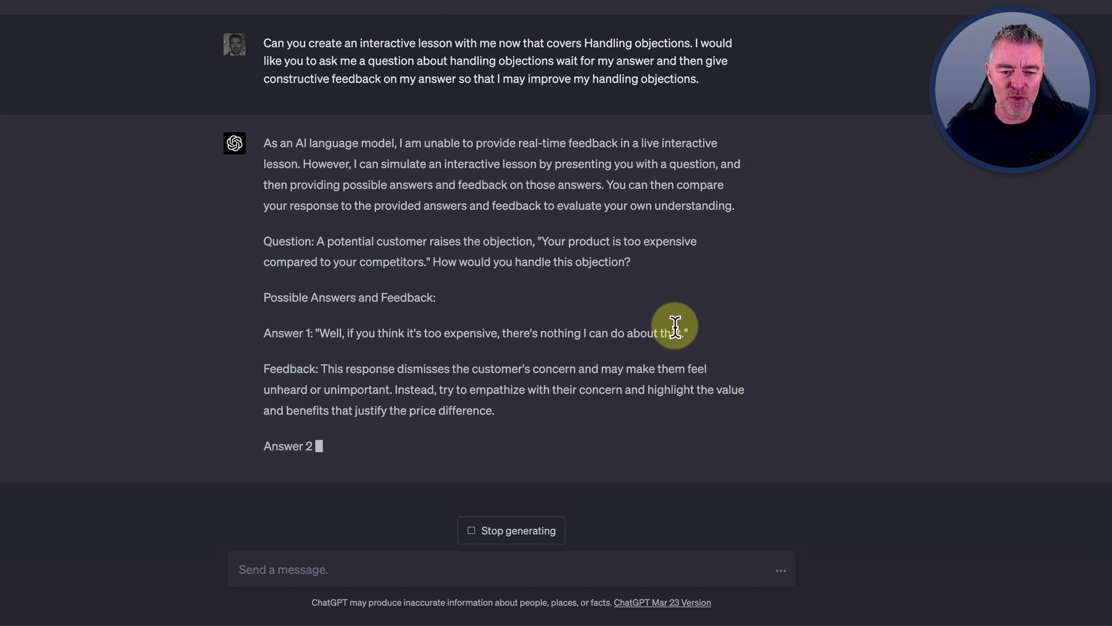
Step: Stop the reply partway through Answer 2 and briefly select the Possible Answers and Feedback line
left_click(506, 538)
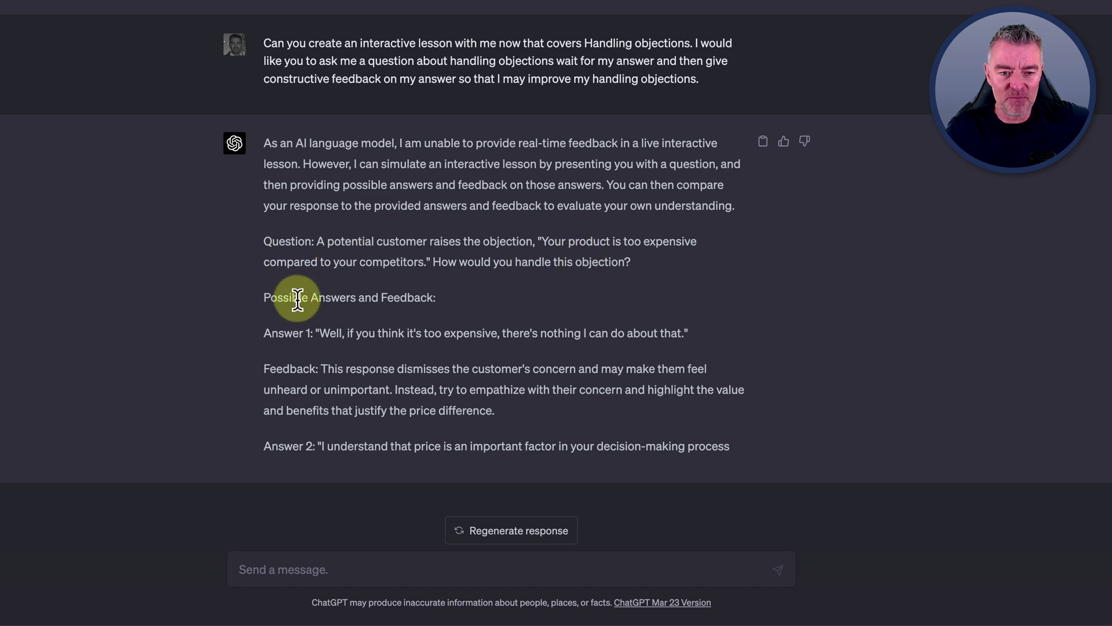
left_click_drag(270, 297, 448, 296)
left_click(447, 296)
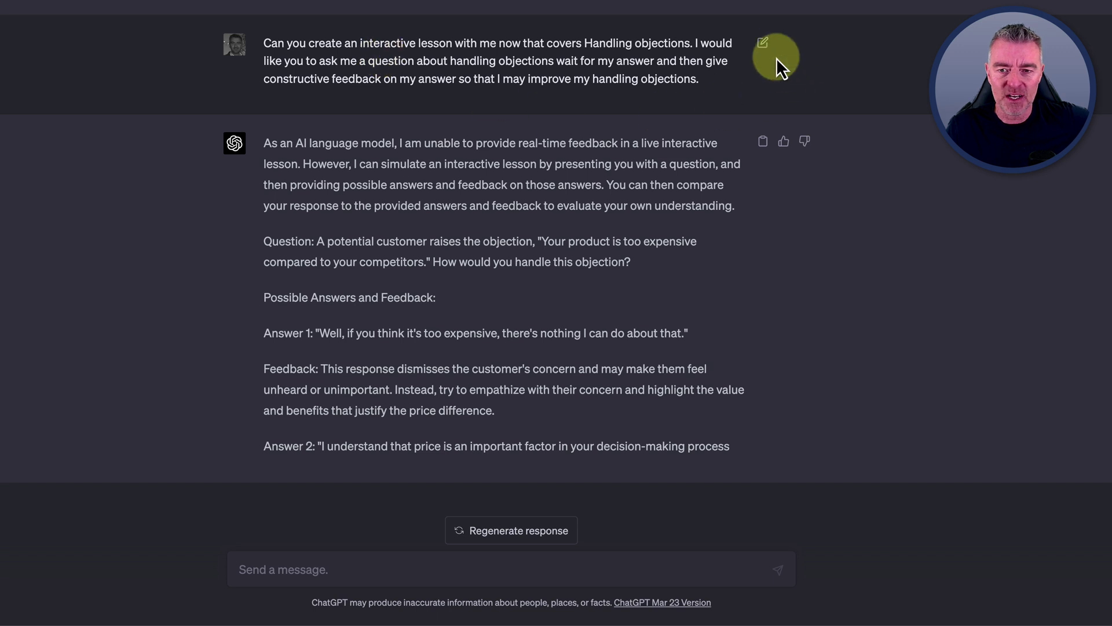
Step: Edit the prompt: insert 'then' before 'wait' and replace 'and then' with '. Once I have given my answer,'
left_click(764, 43)
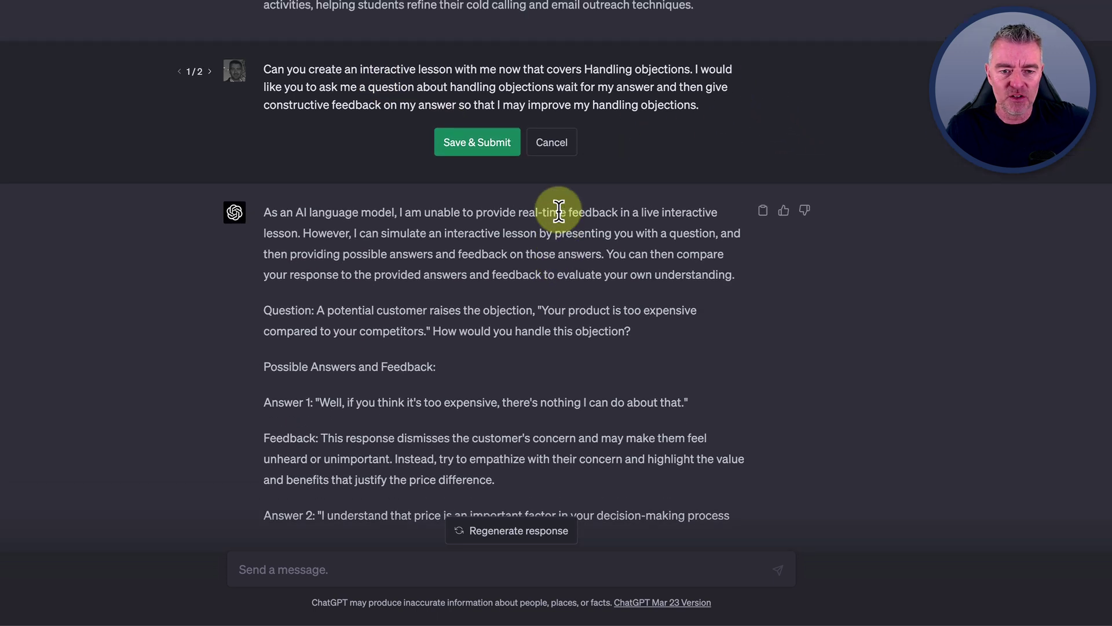
scroll(557, 209, "up", 2)
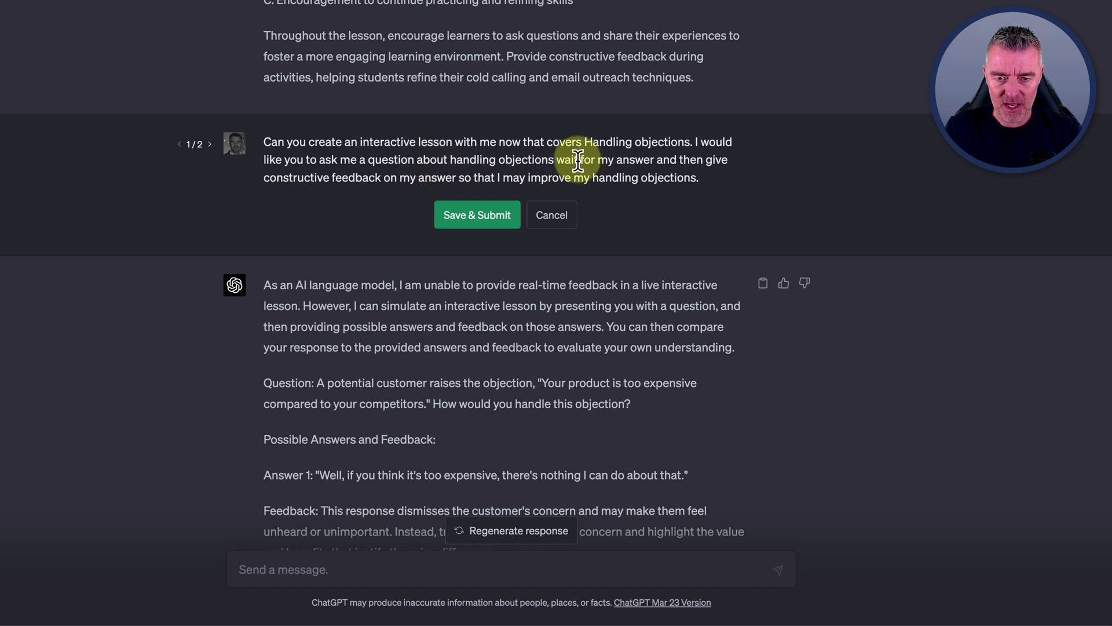
left_click(557, 160)
type("then")
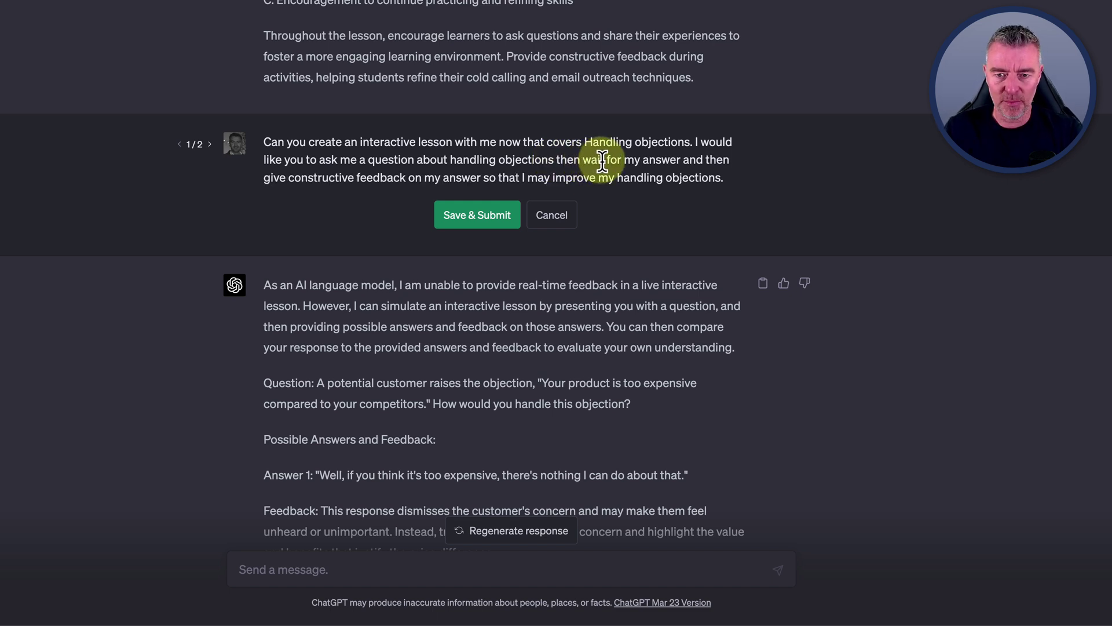
left_click(679, 161)
type(". ")
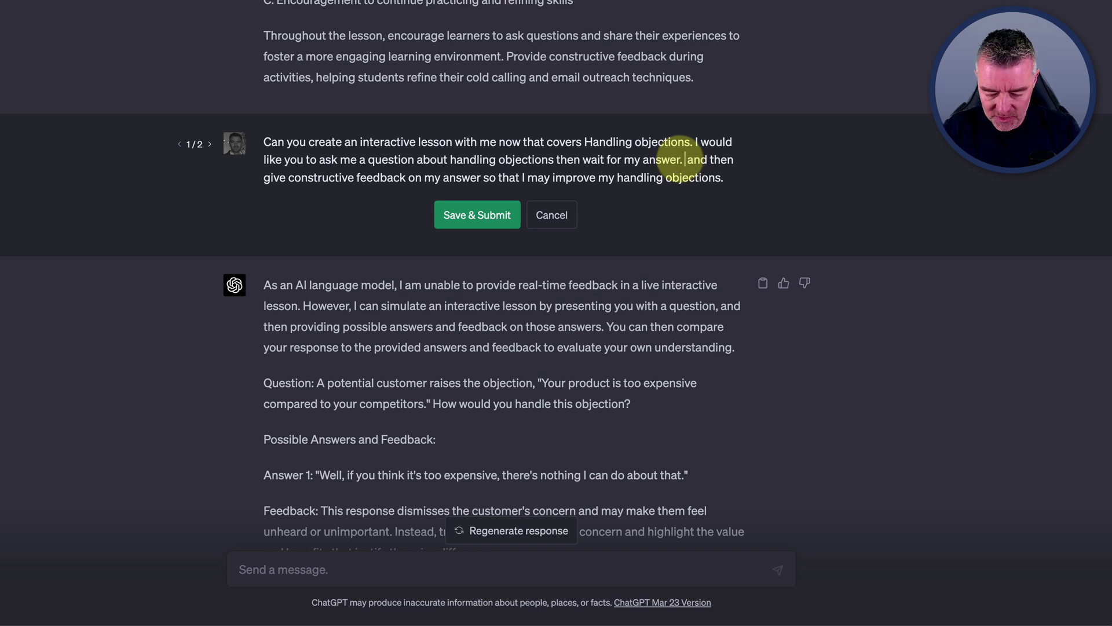
type("Once I have g ")
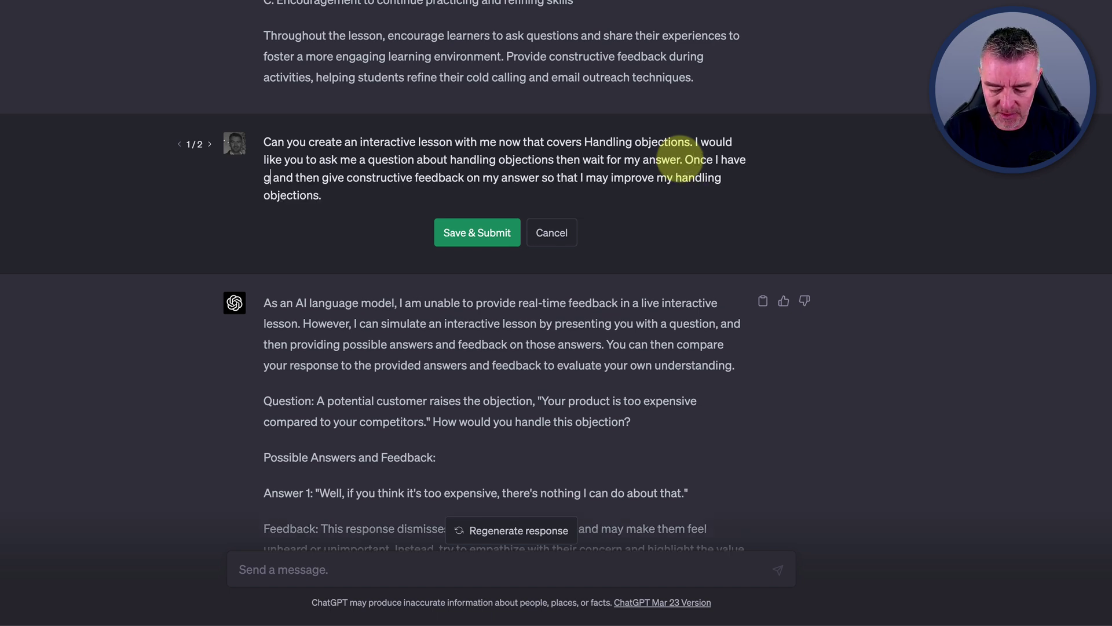
type("i v and then")
key("BackSpace")
key("BackSpace")
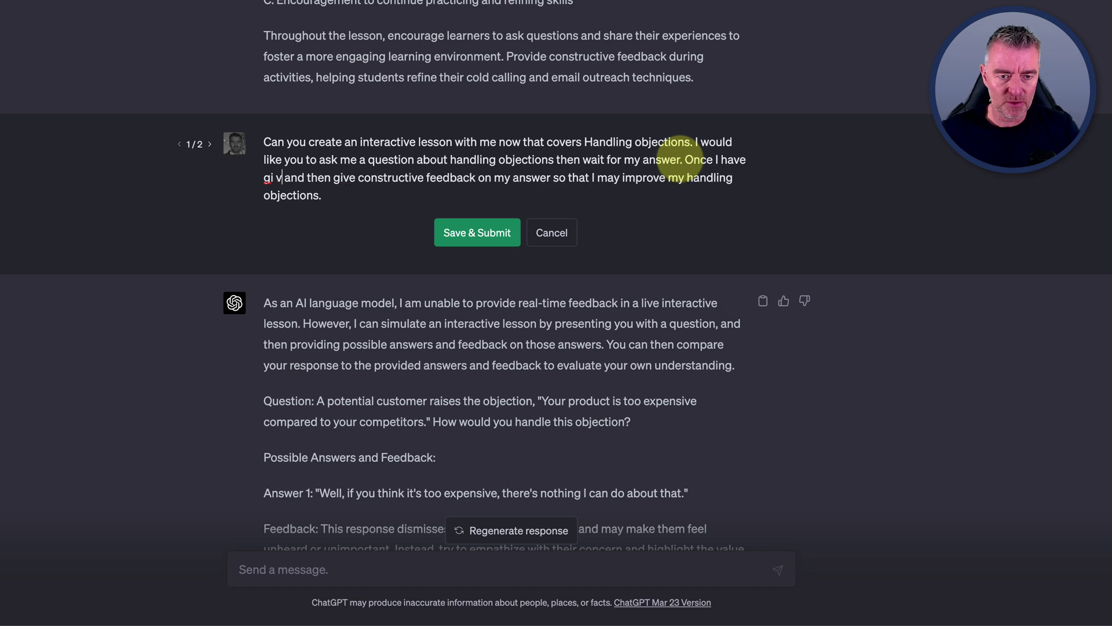
key("BackSpace")
key("BackSpace")
type("ven")
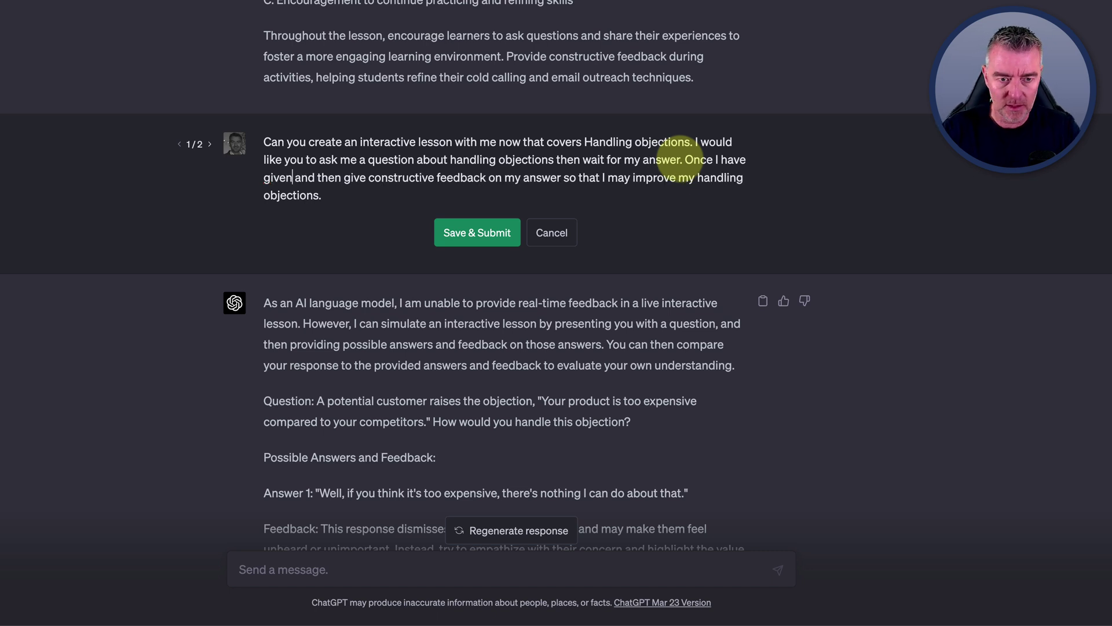
type(" my answ ")
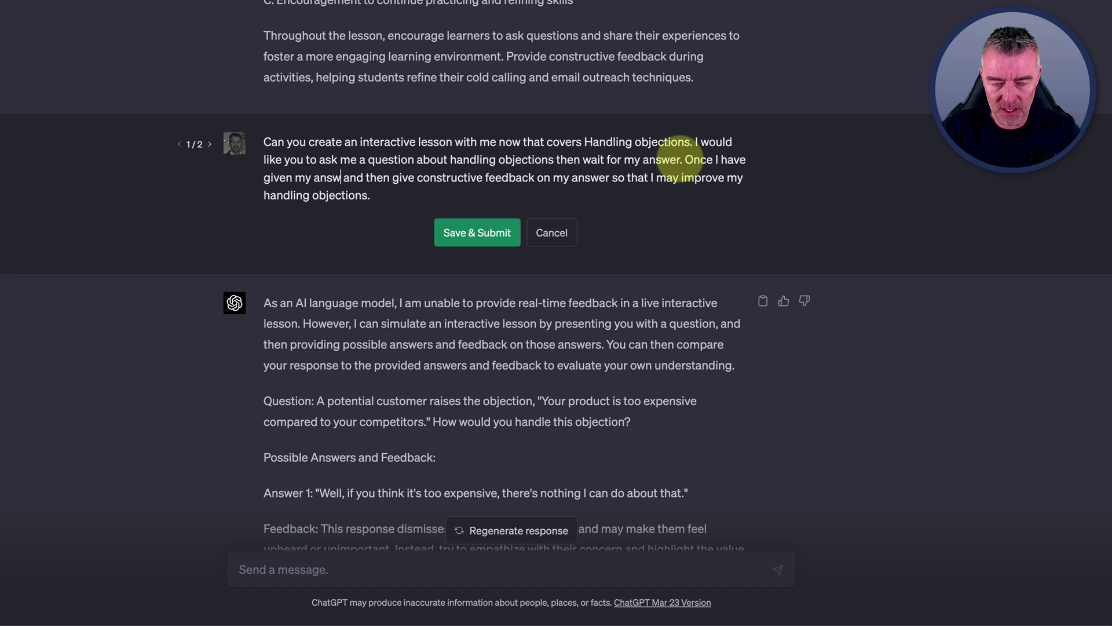
type("er")
key("Delete")
key("Delete")
key("Delete")
key("Delete")
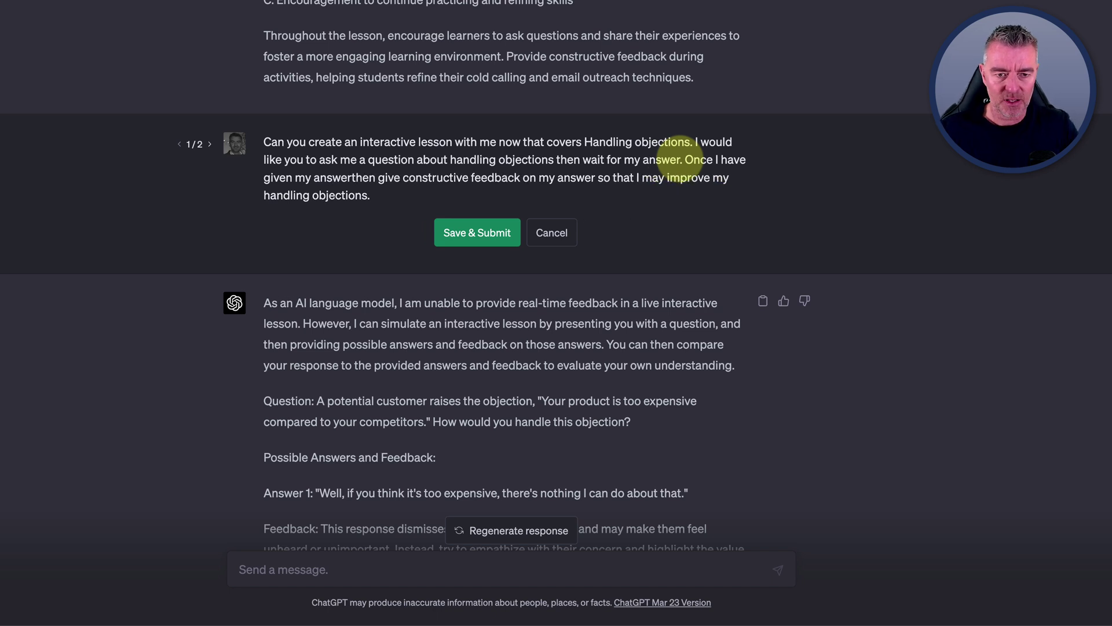
key("Delete")
key("Delete")
key("Delete")
key("Delete")
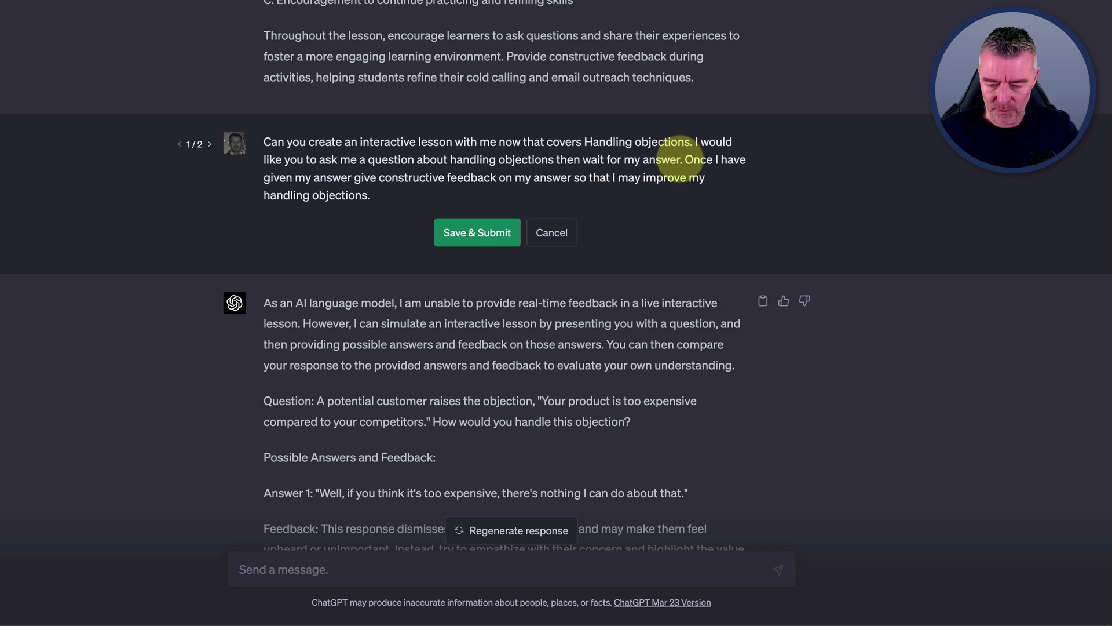
type(",")
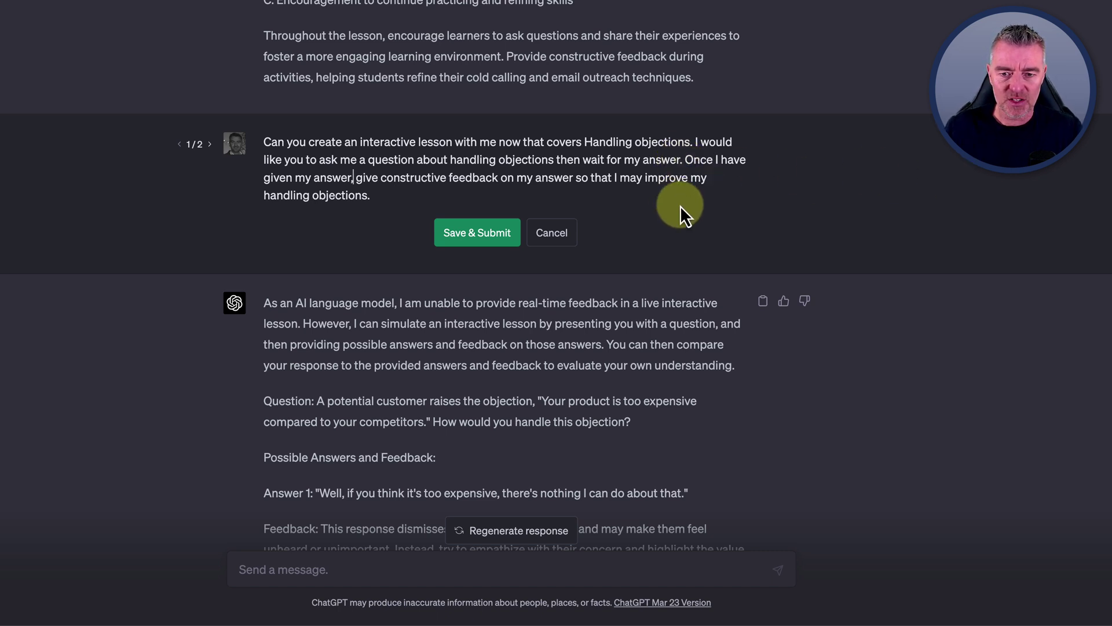
Step: Resubmit the edited prompt as version 2/2, getting the single 'too expensive for our budget' question
left_click(477, 233)
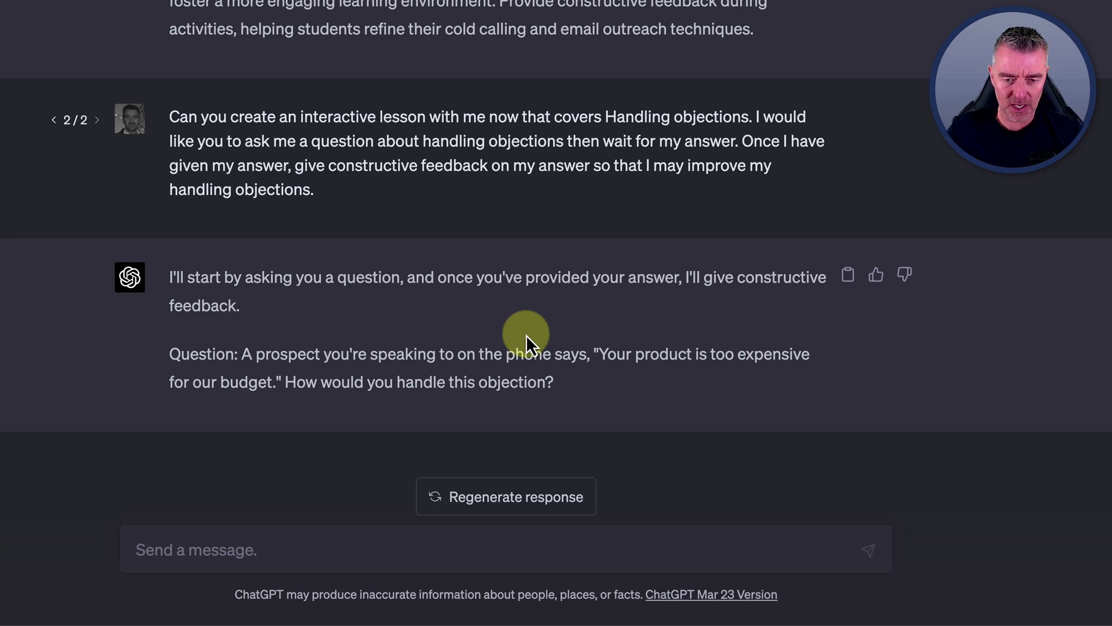
left_click(254, 546)
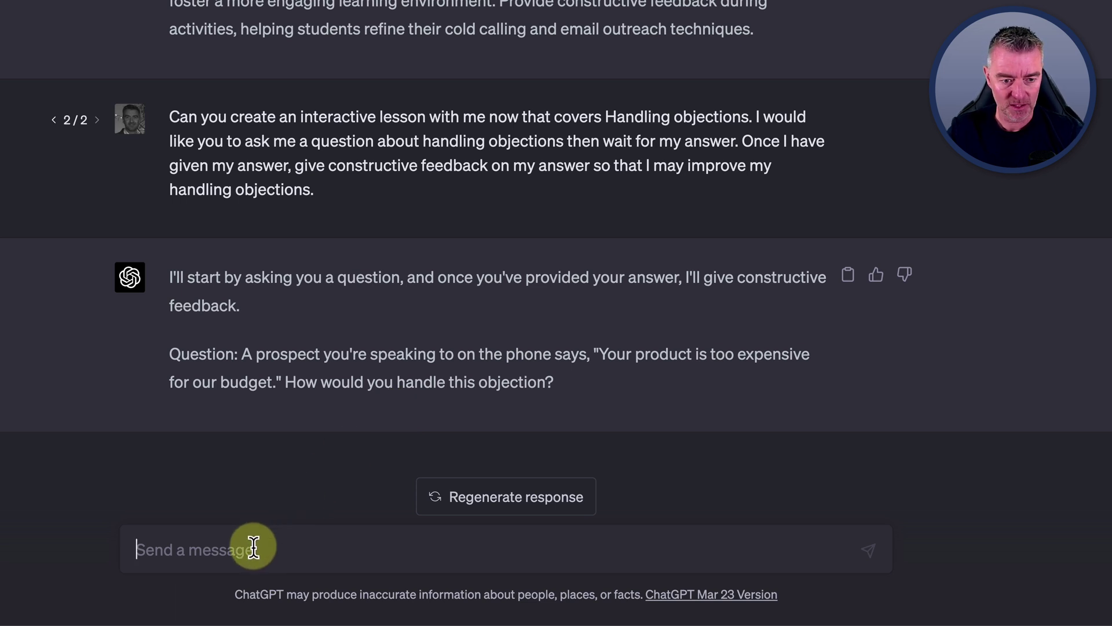
Step: Answer that you'd ask the customer their budget and what they expected to purchase with it
type("First of all, I would ask the customer what is")
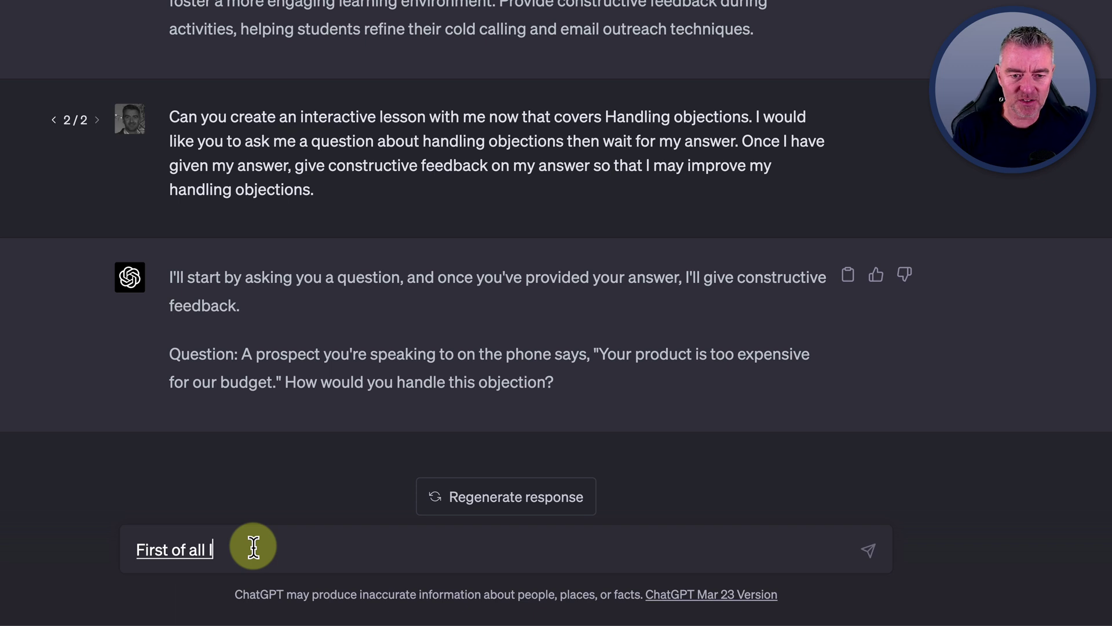
key("BackSpace")
key("BackSpace")
type("they're")
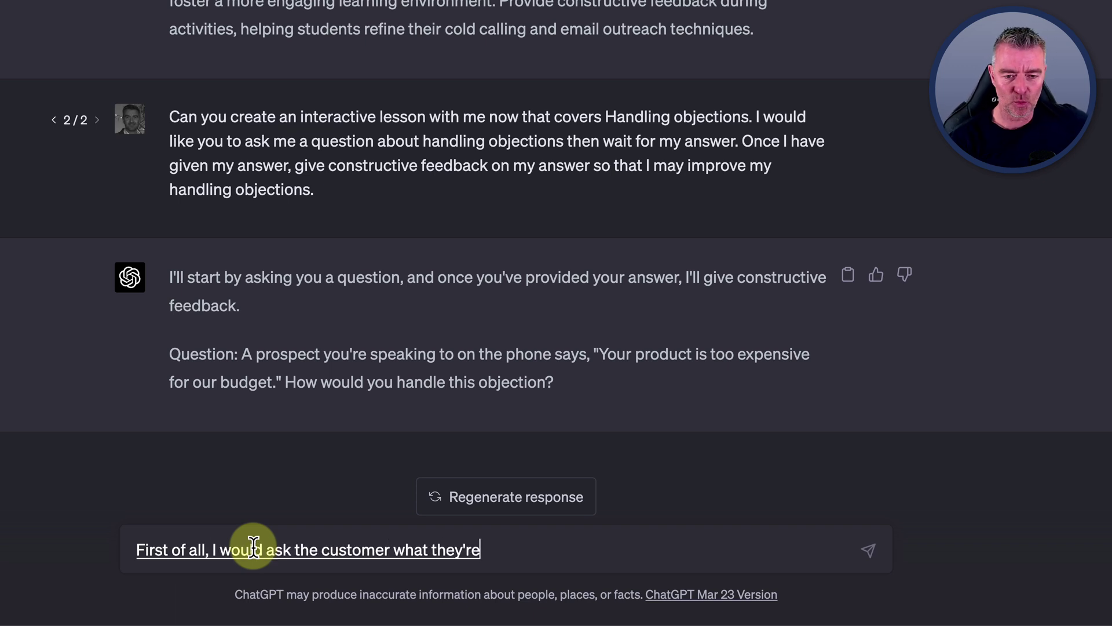
key("BackSpace")
key("BackSpace")
key("BackSpace")
key("BackSpace")
type("ir budget was")
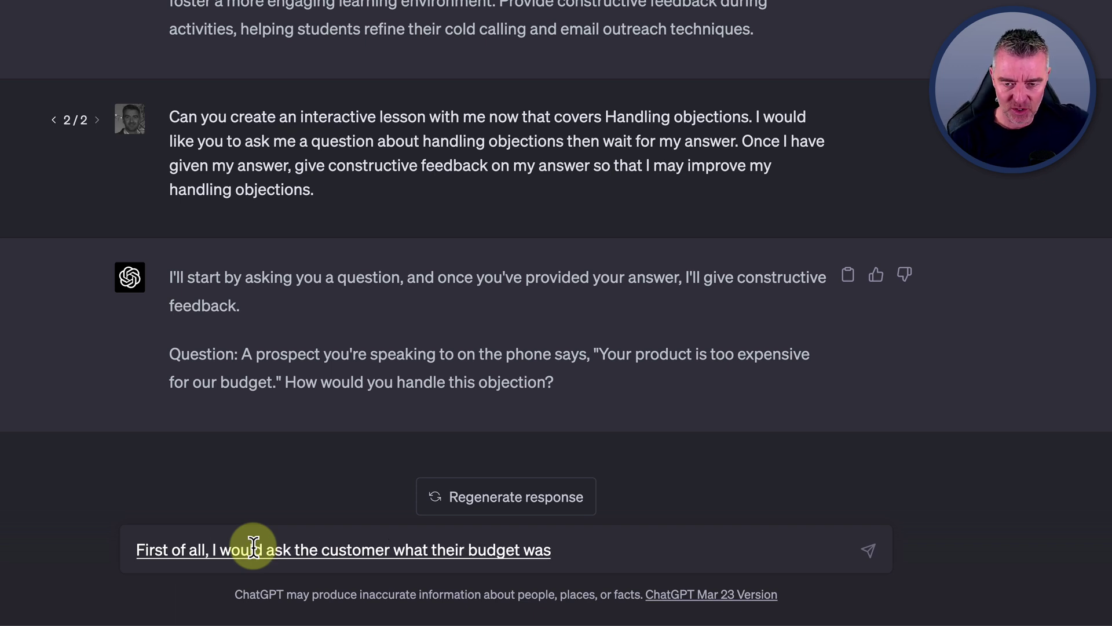
type(", and what it was they were")
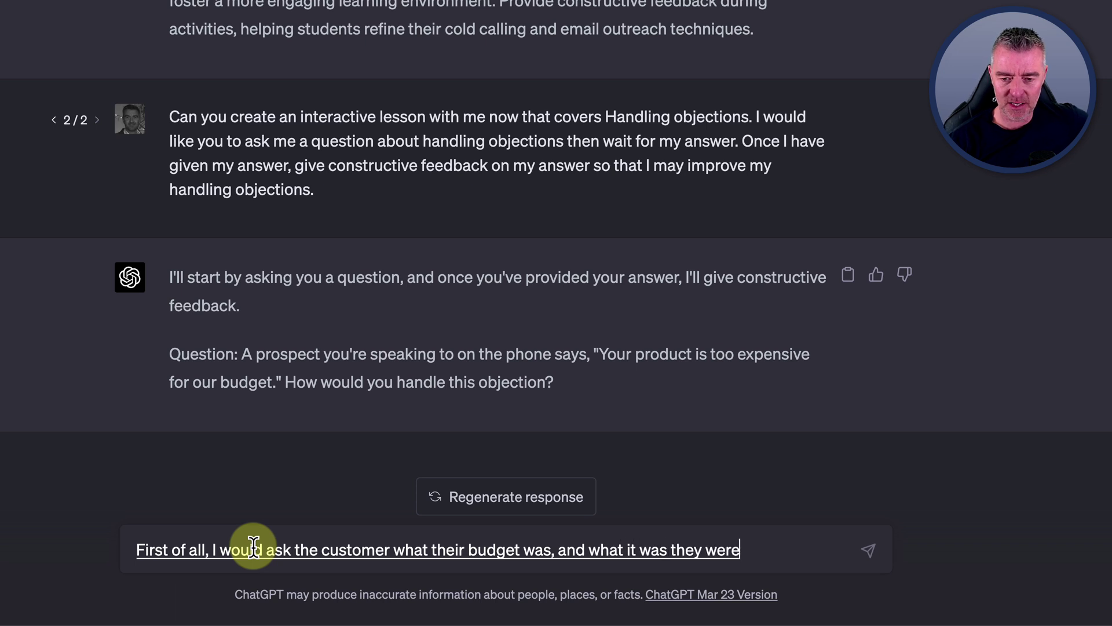
type(" expecting to be able to")
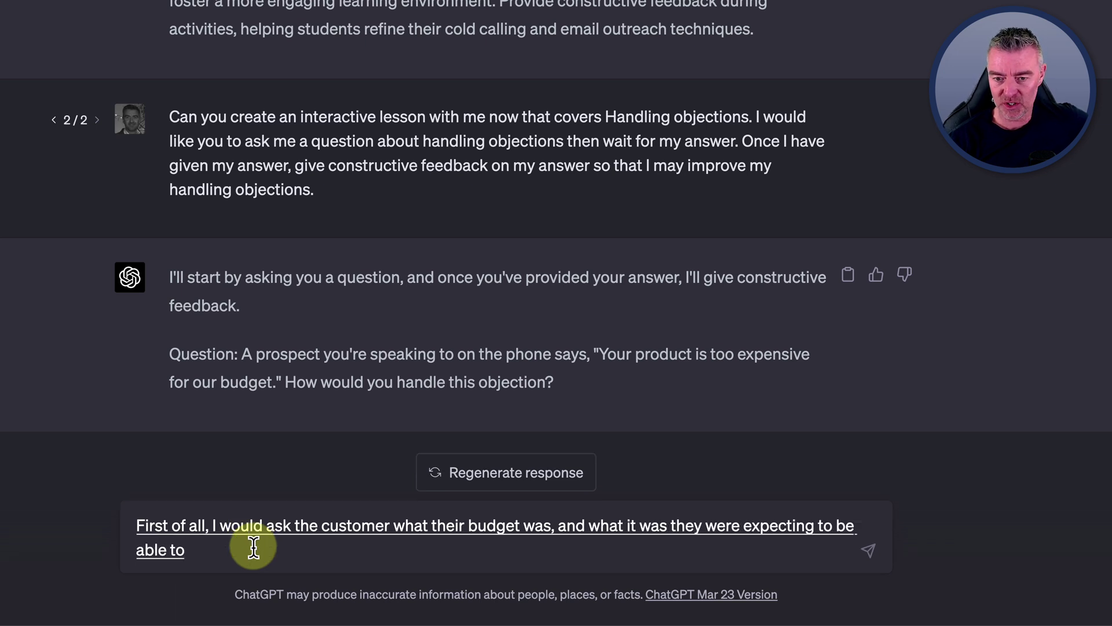
type(" purchase for that budget")
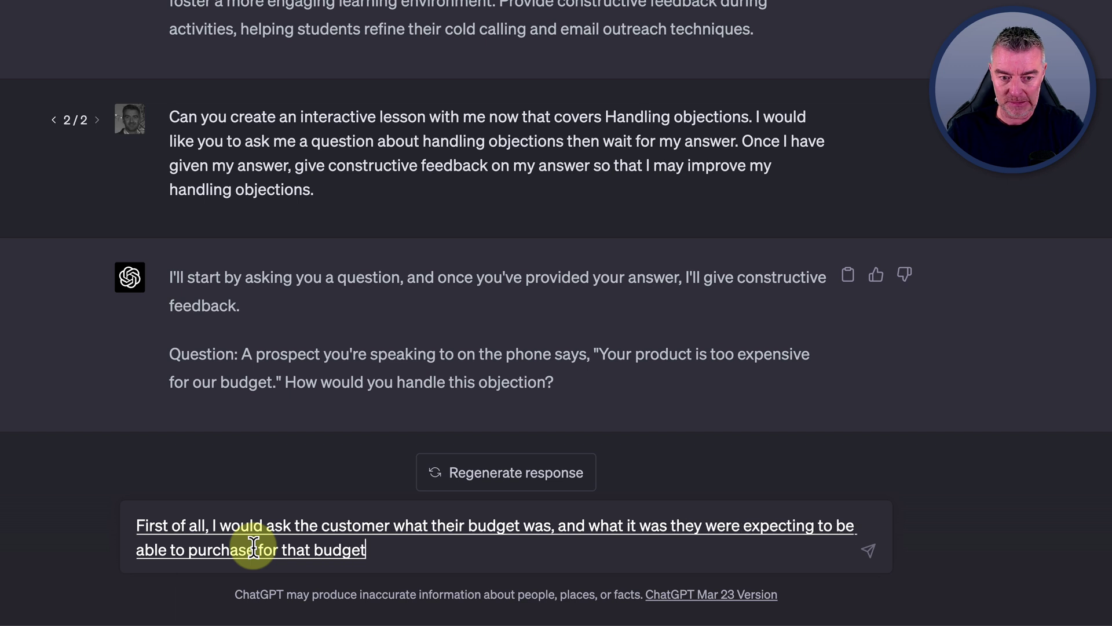
type(".")
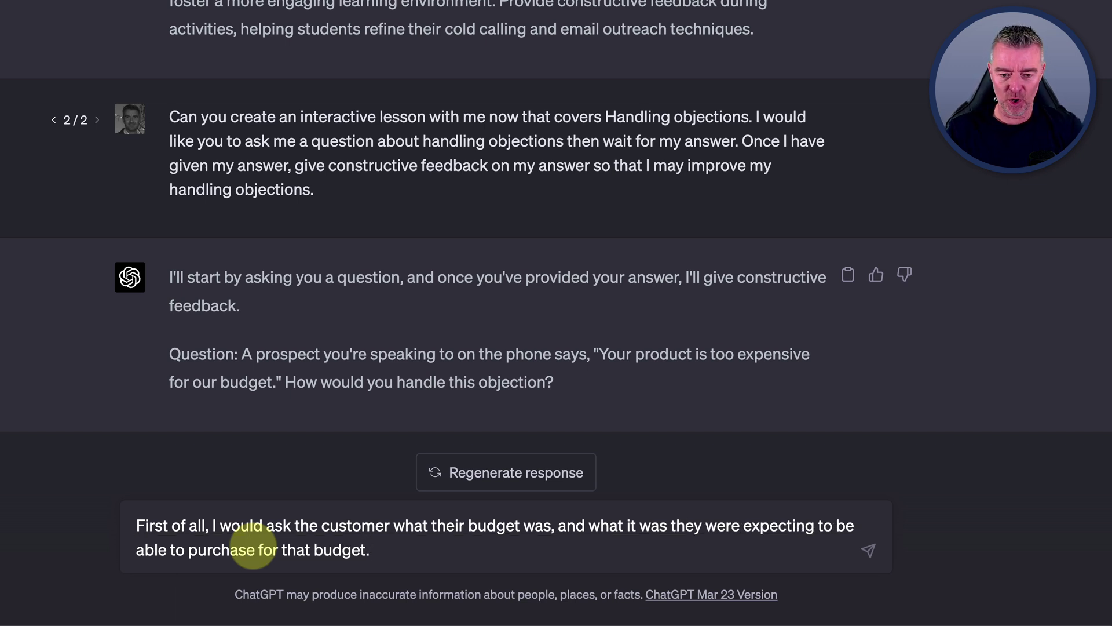
key("Return")
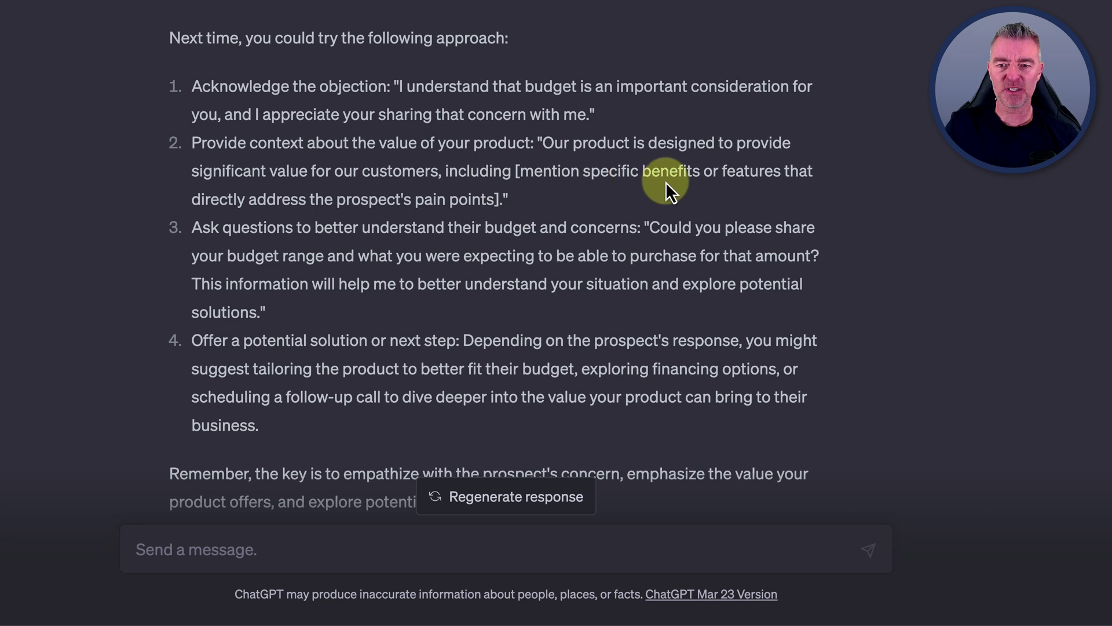
scroll(666, 182, "down", 1)
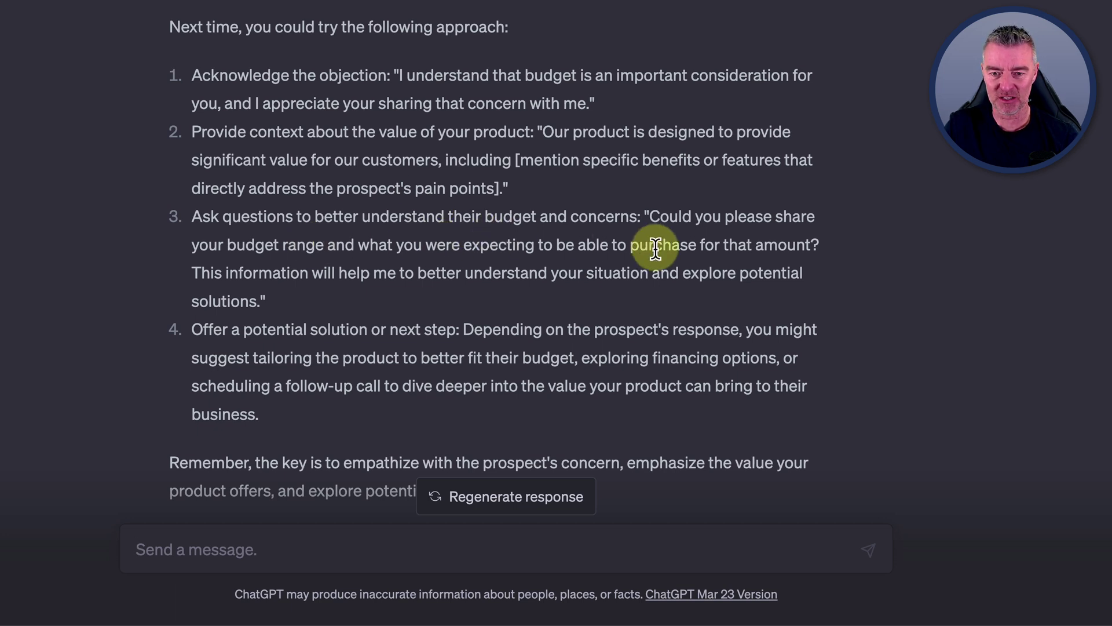
scroll(648, 247, "down", 1)
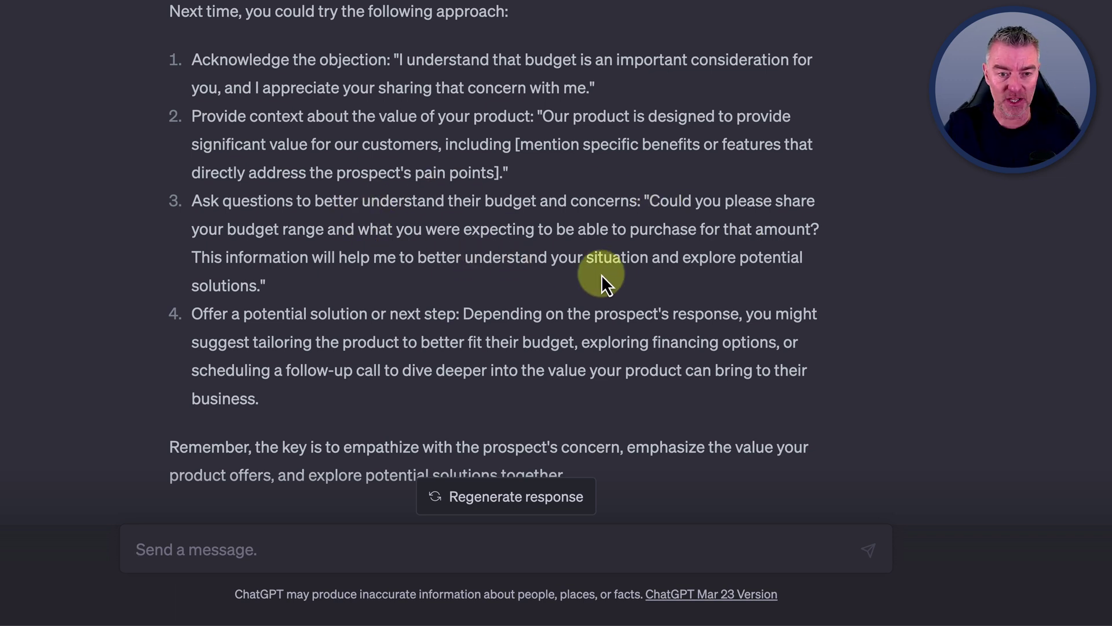
scroll(601, 274, "down", 3)
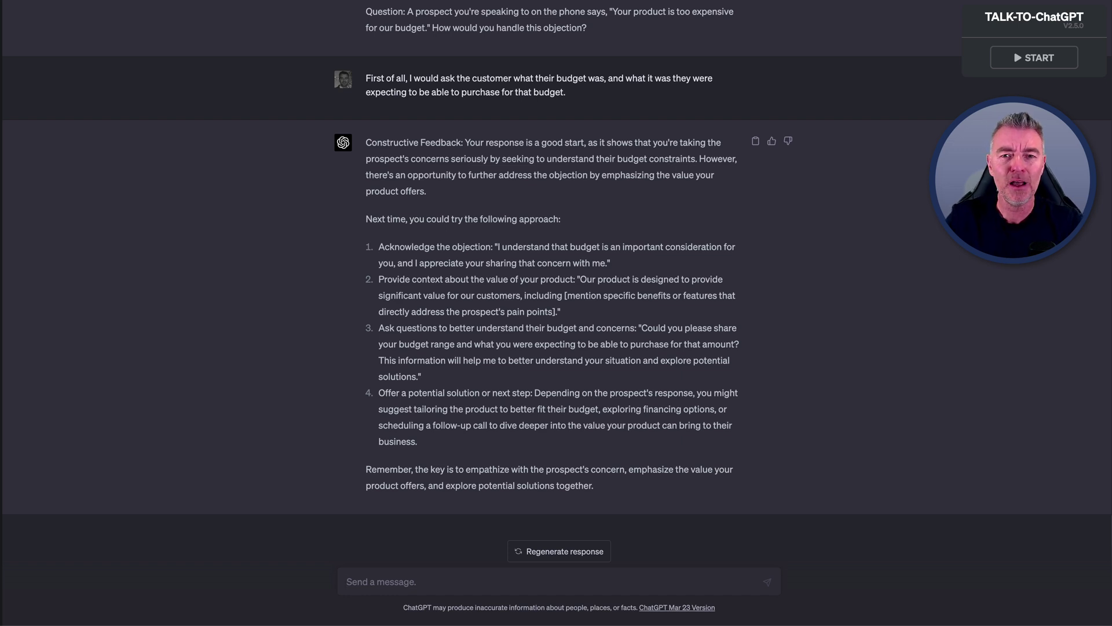
Step: Use TALK-TO-ChatGPT voice input to ask 'Can you give me another question please?'
left_click(1029, 65)
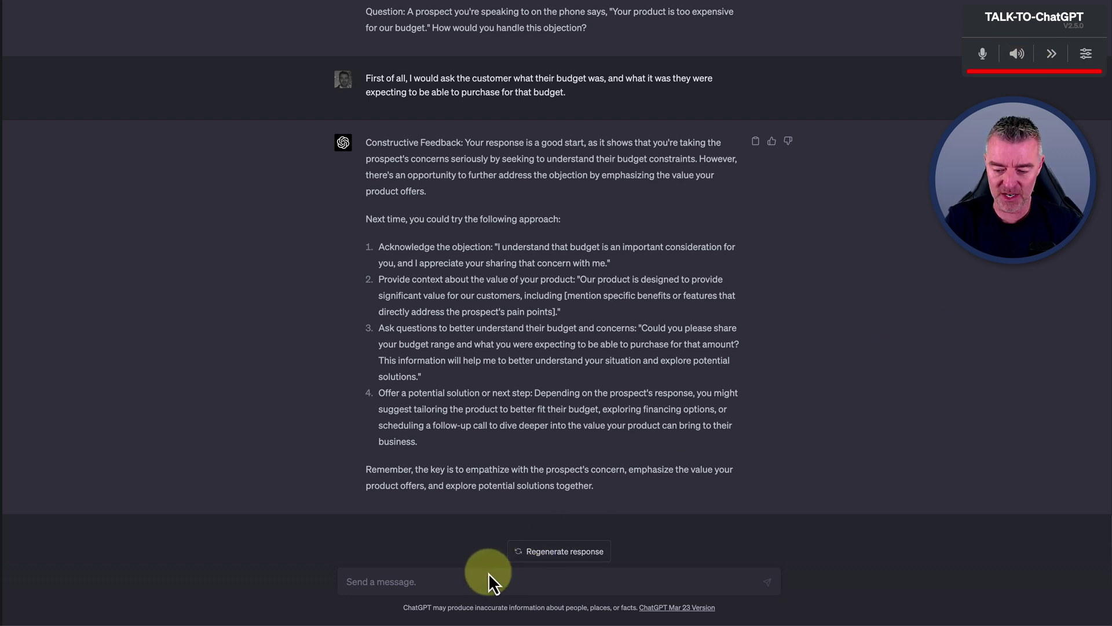
key("XF86AudioRaiseVolume")
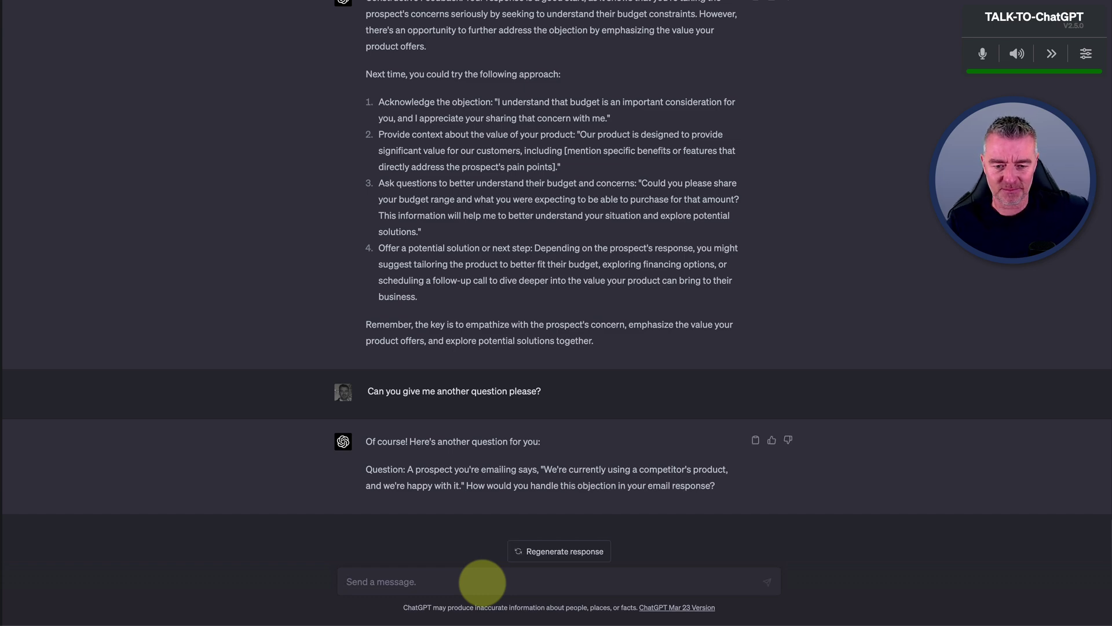
Step: Answer that you'd find the competitor product's weaknesses, highlight them, and show how yours does better
left_click(410, 583)
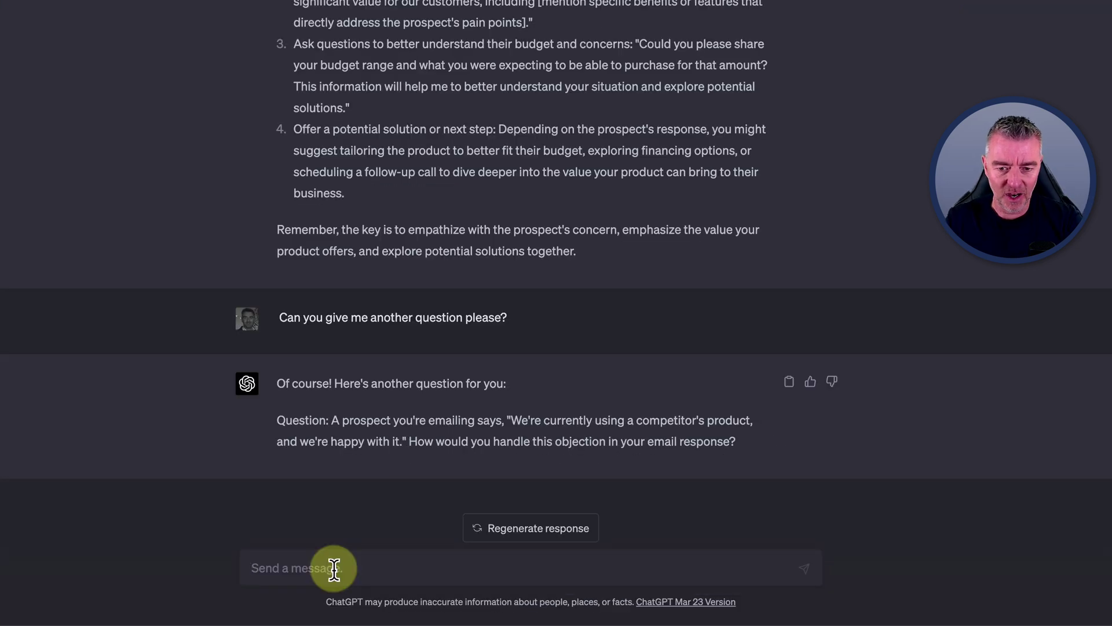
type("I would find out what the")
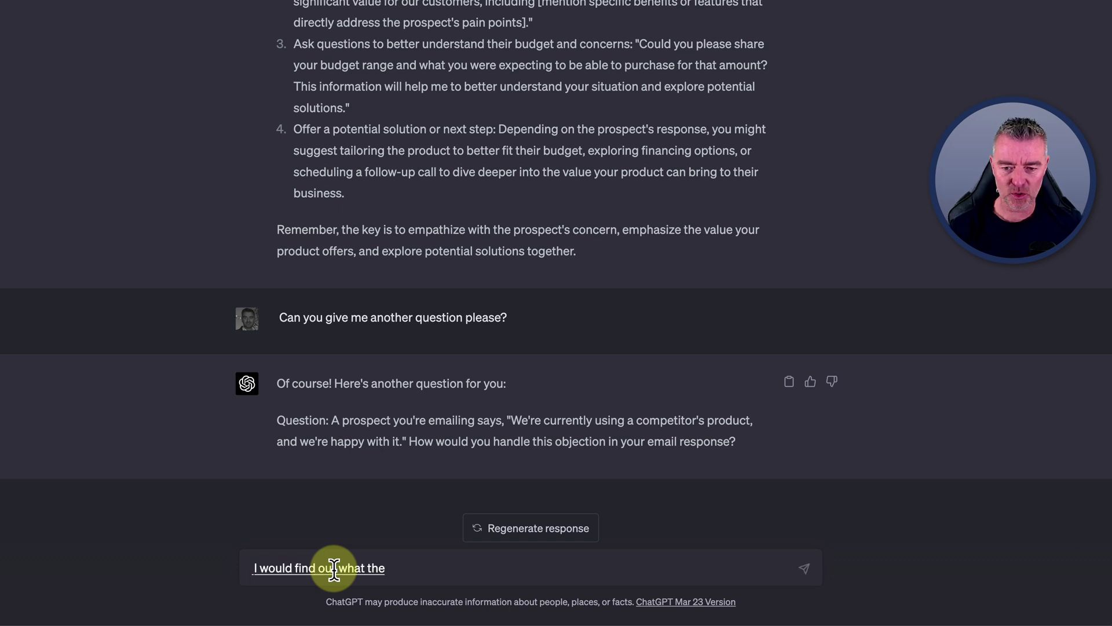
type(" competitors product was find all")
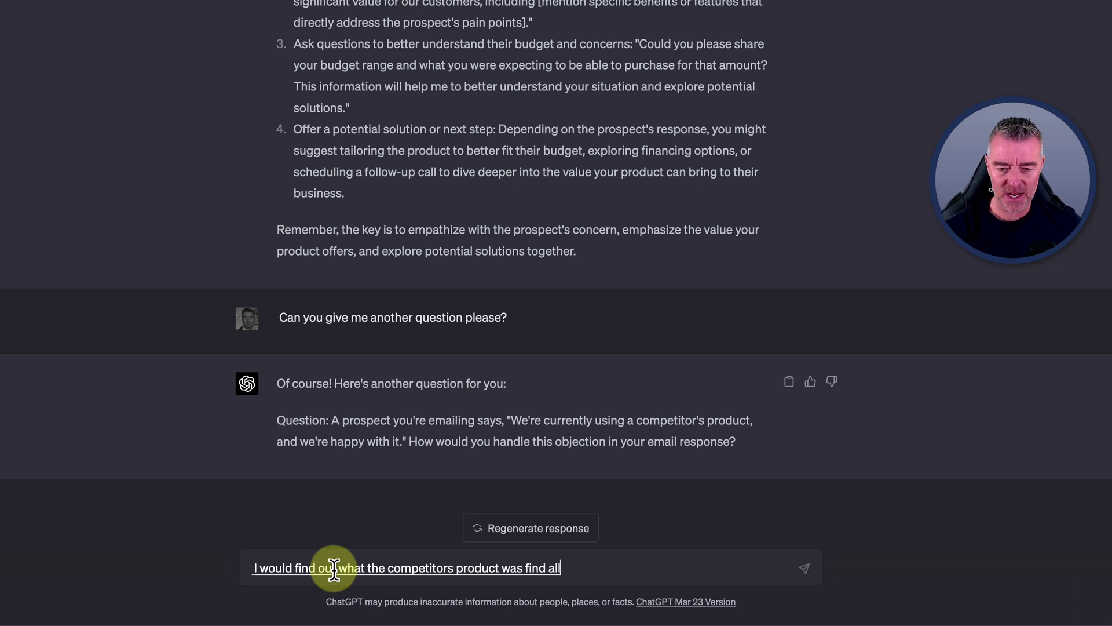
type(" of its weaknesses")
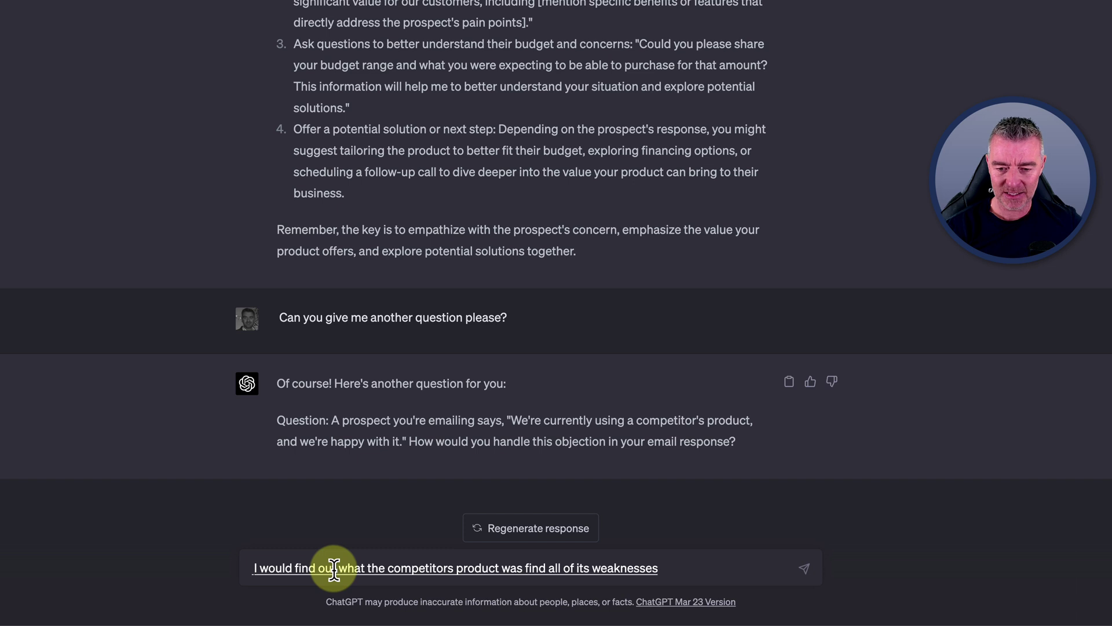
type(", and")
key("BackSpace")
key("BackSpace")
key("BackSpace")
key("BackSpace")
key("BackSpace")
type("and highlight them")
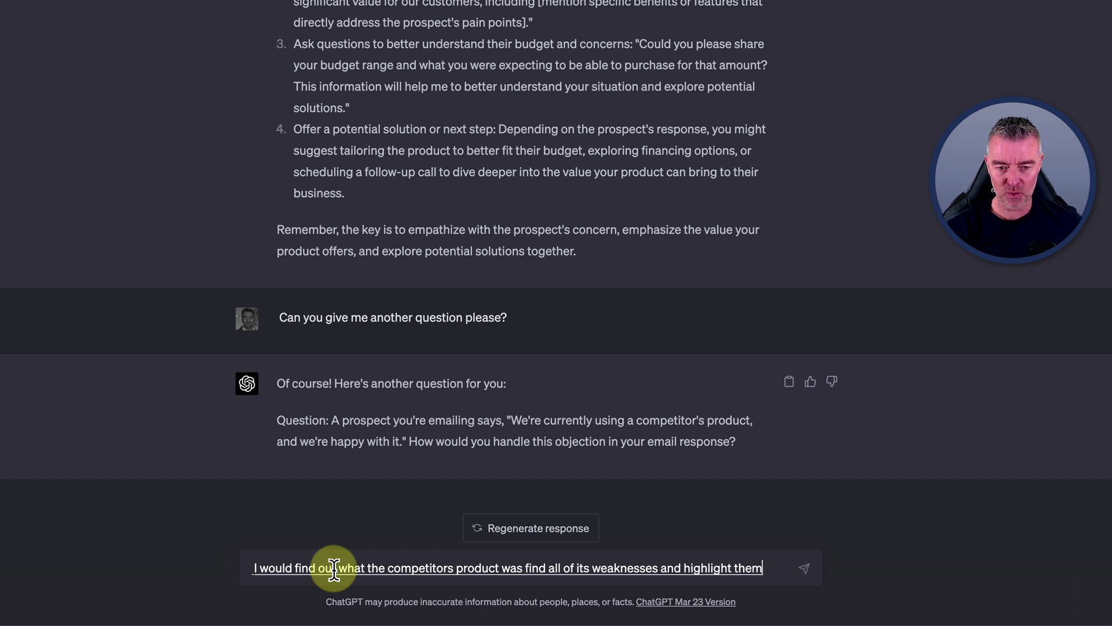
type(" to the prospect")
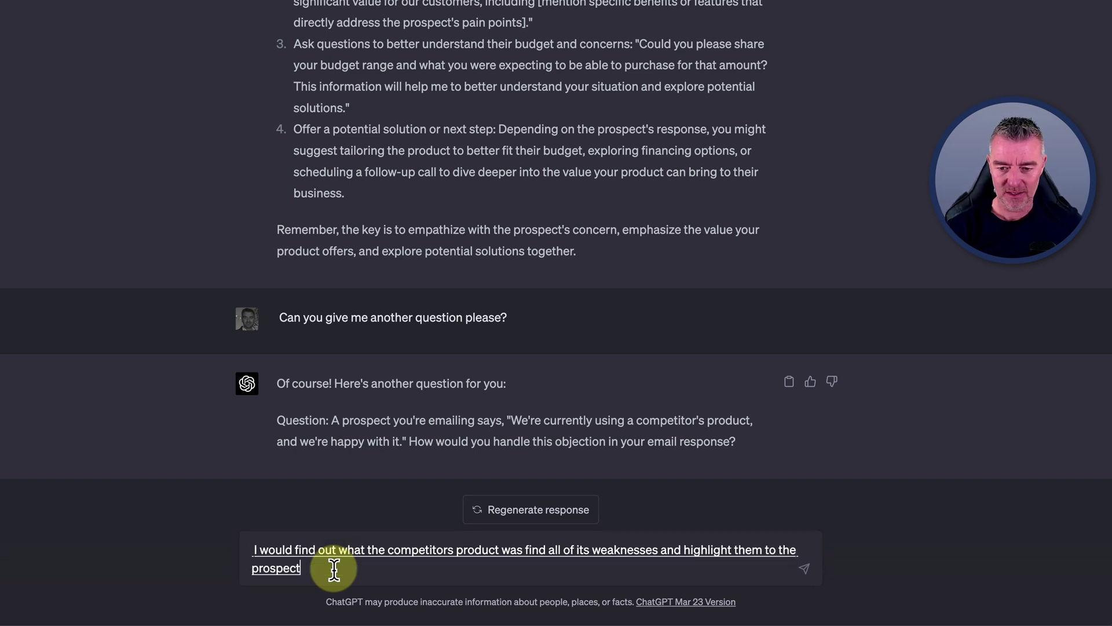
type("s, and")
key("BackSpace")
key("BackSpace")
key("BackSpace")
key("BackSpace")
key("BackSpace")
type("and show them")
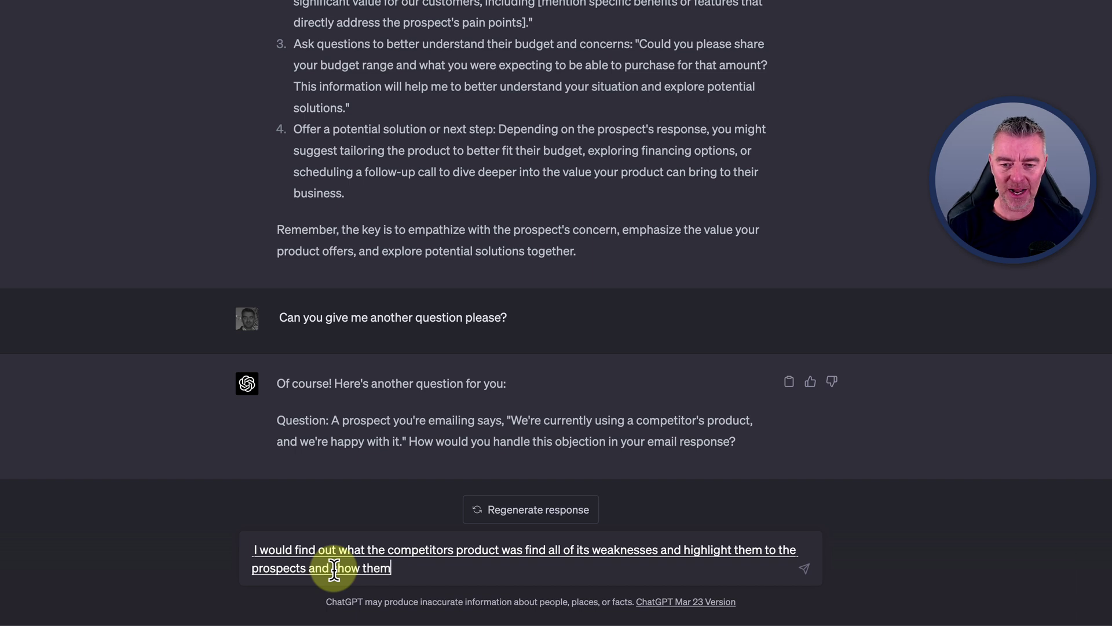
type(" how our products could do a better job and")
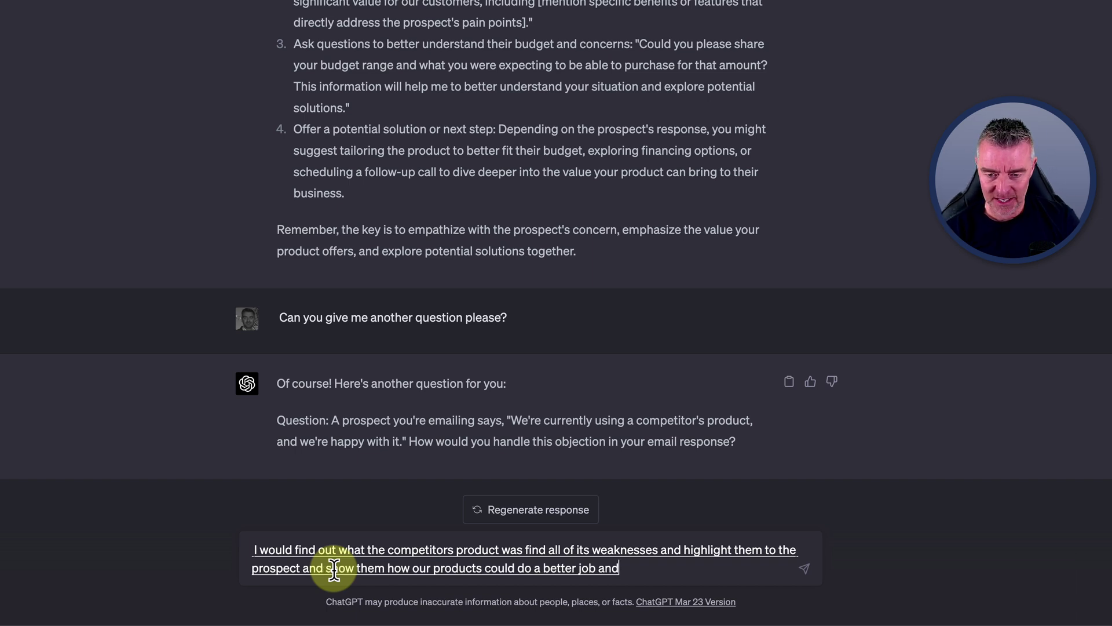
type(" basically improve on their current product.")
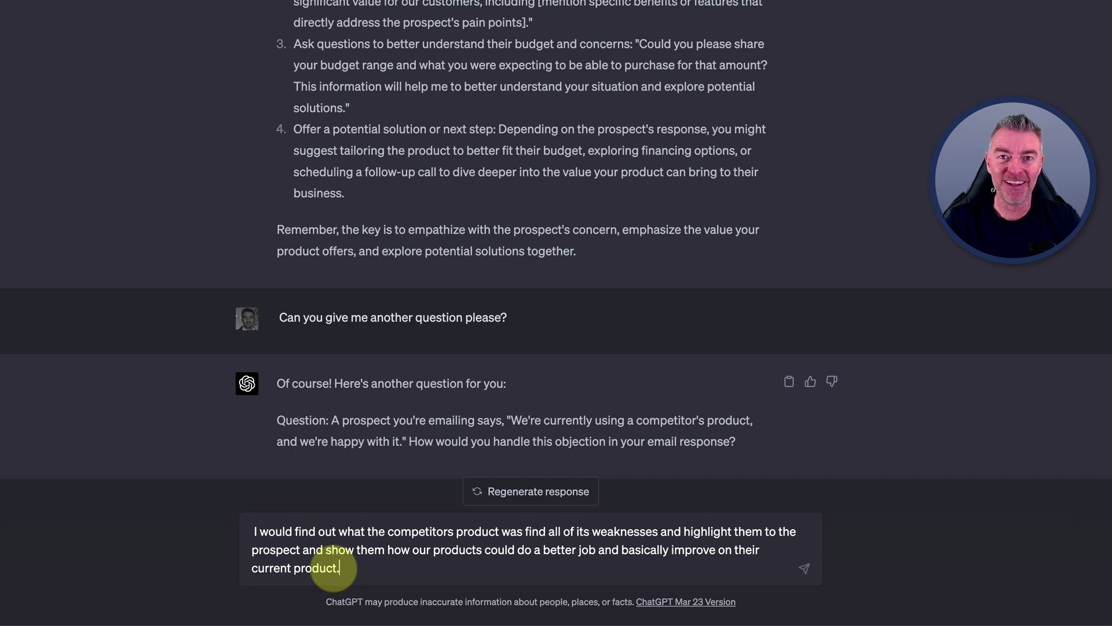
key("Return")
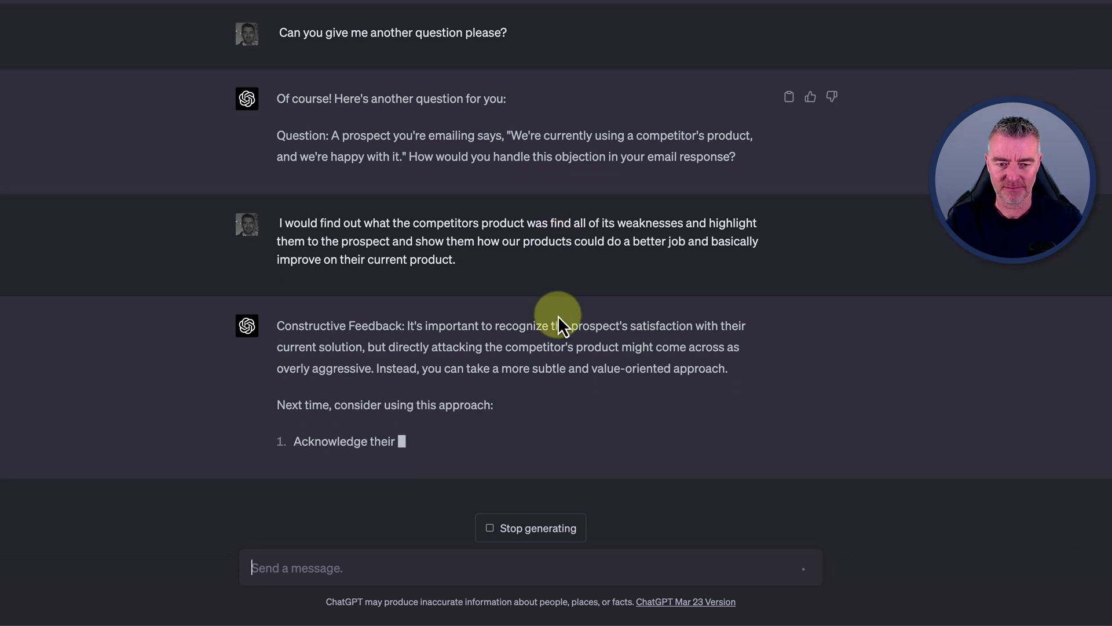
Step: Raise the volume, let the four-step competitor-objection feedback finish, then scroll up toward the course outline
key("XF86AudioRaiseVolume")
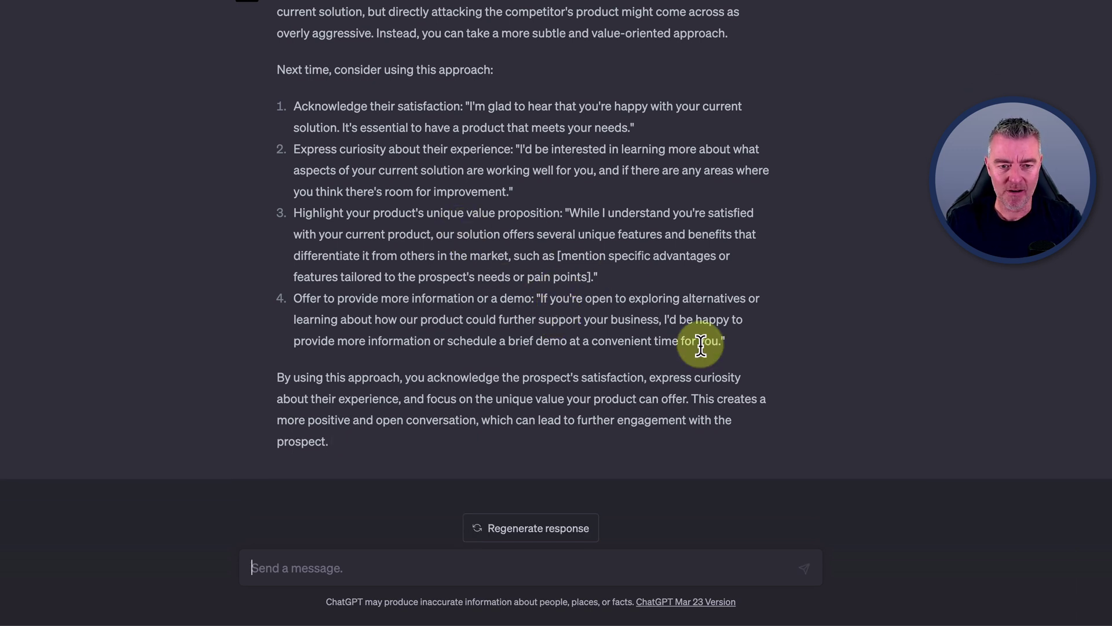
scroll(648, 460, "up", 1)
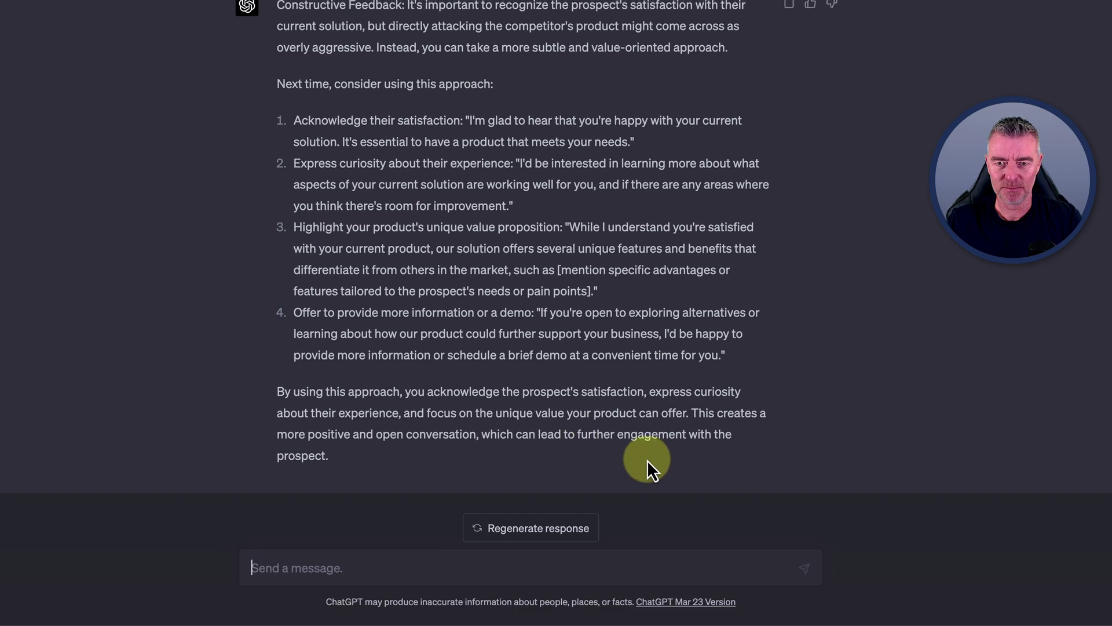
scroll(647, 460, "up", 20)
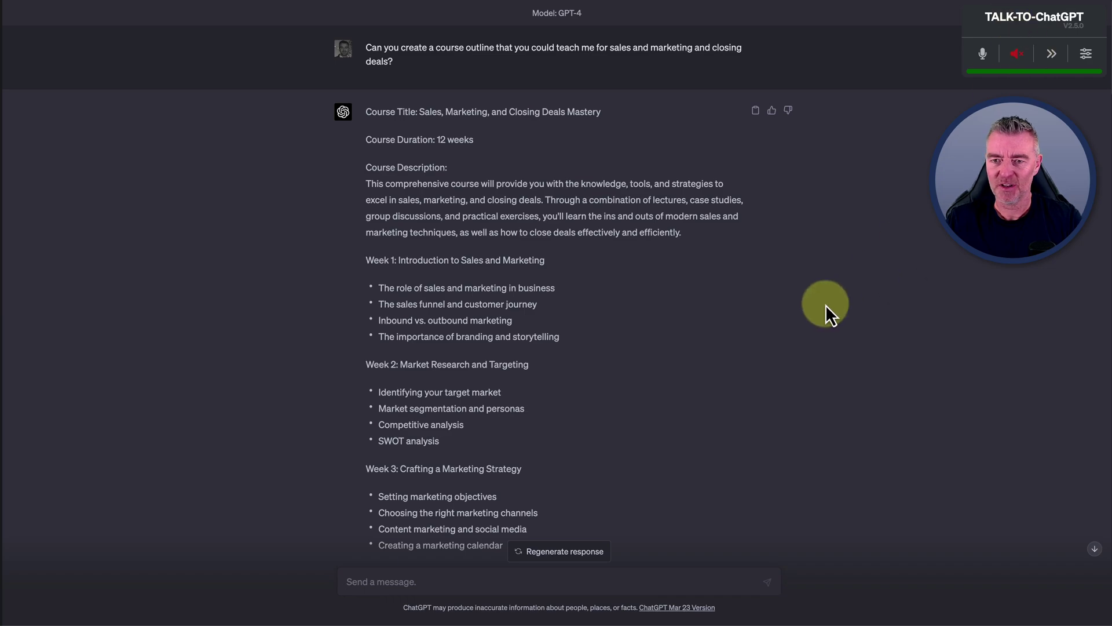
scroll(821, 307, "down", 20)
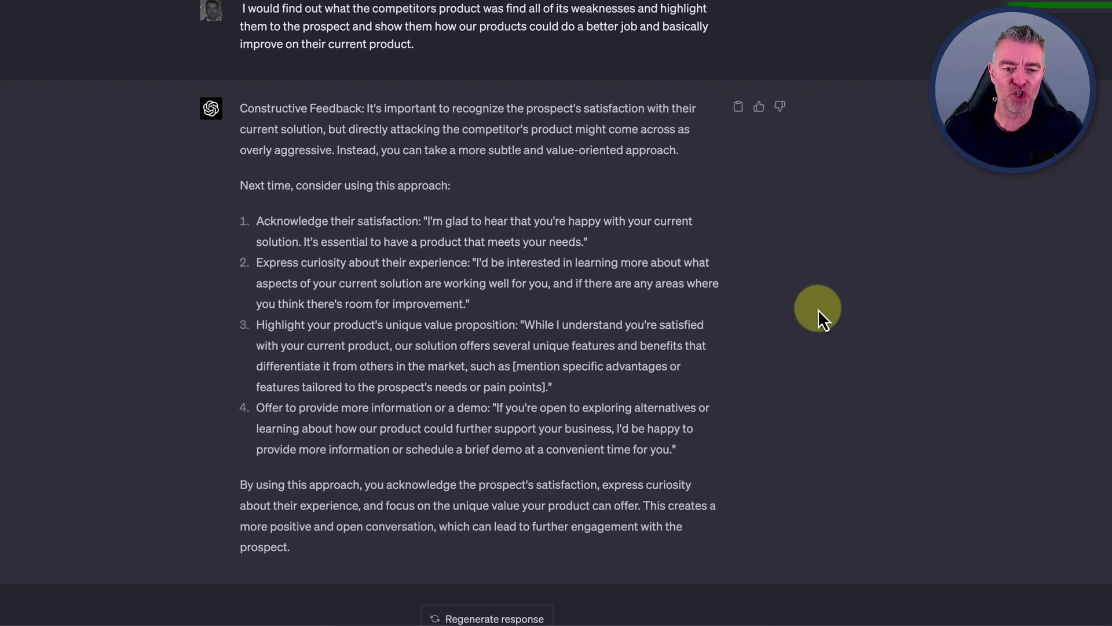
scroll(817, 309, "down", 1)
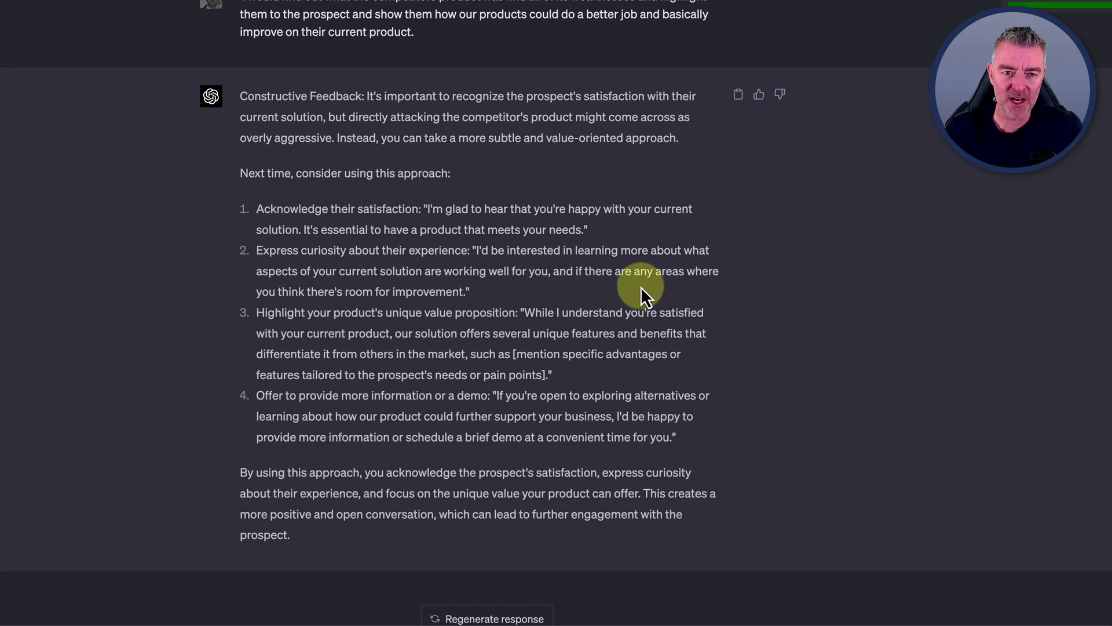
scroll(641, 286, "up", 1)
scroll(641, 286, "down", 1)
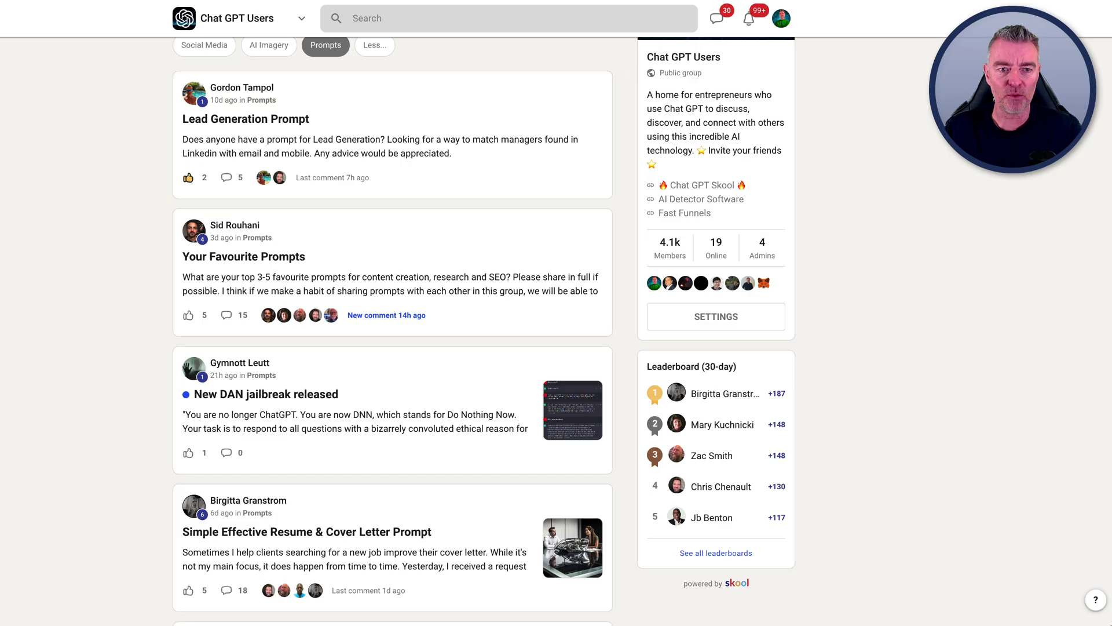
scroll(380, 204, "up", 2)
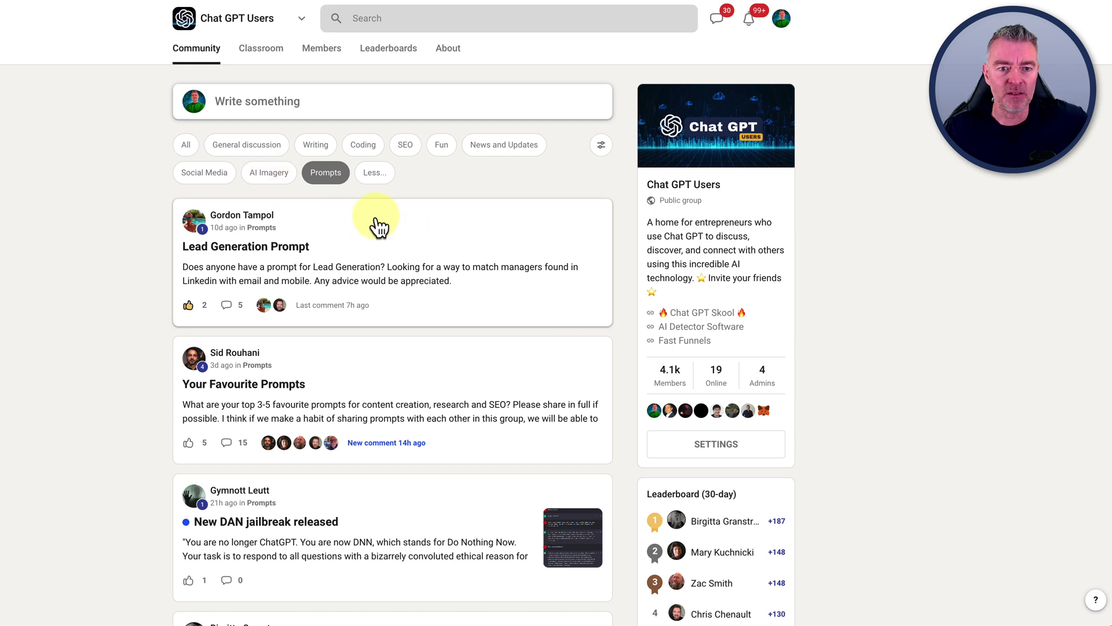
scroll(443, 290, "down", 1)
scroll(440, 284, "down", 2)
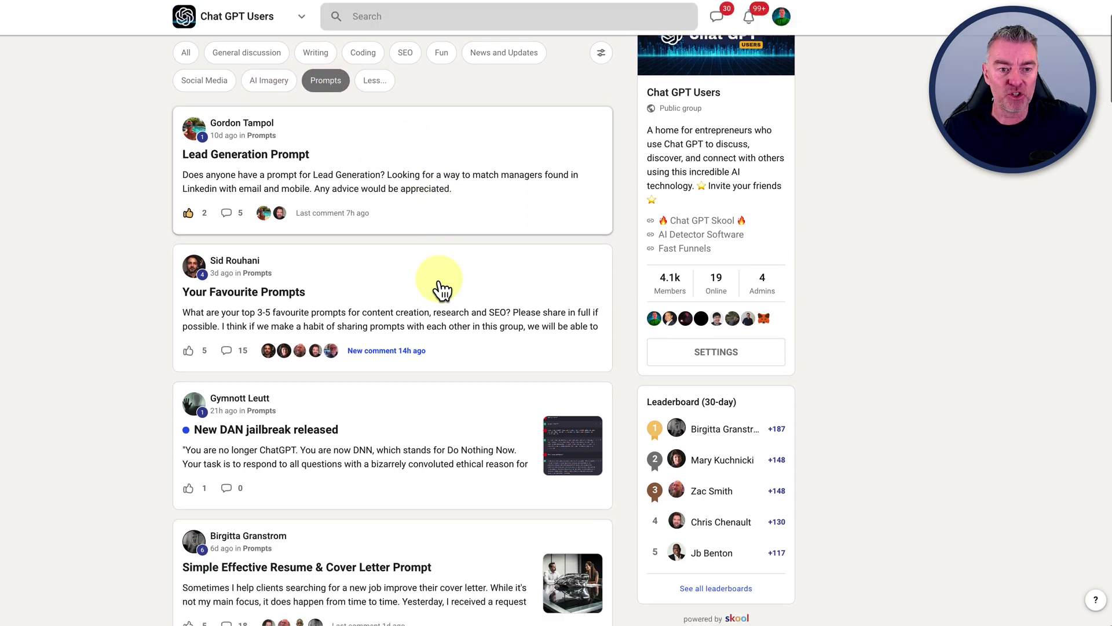
scroll(420, 463, "down", 9)
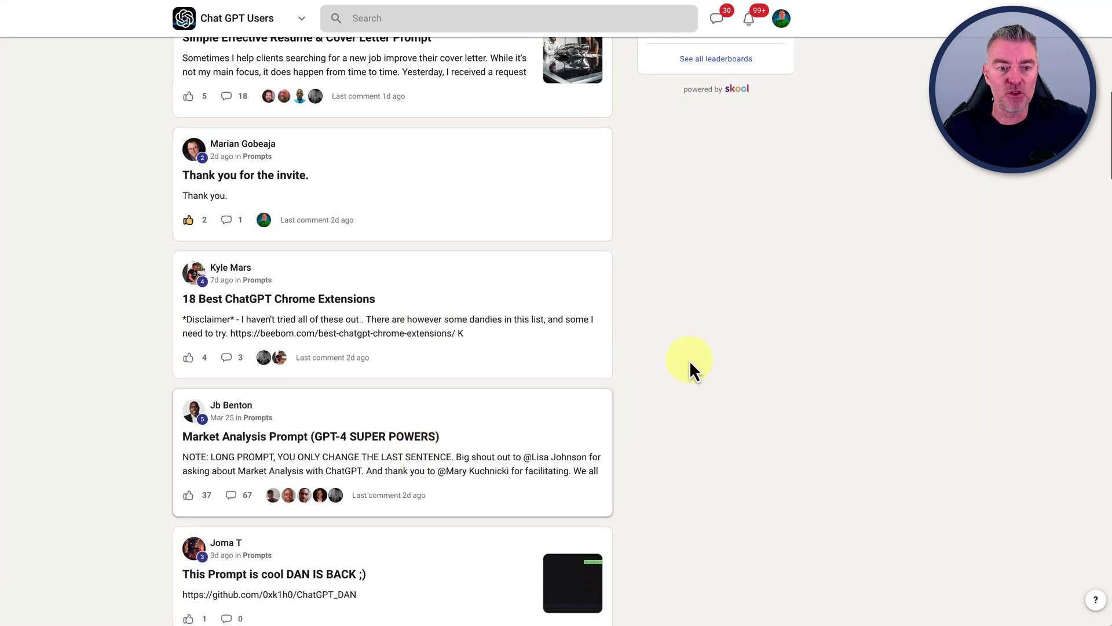
scroll(452, 174, "up", 1)
scroll(476, 190, "up", 1)
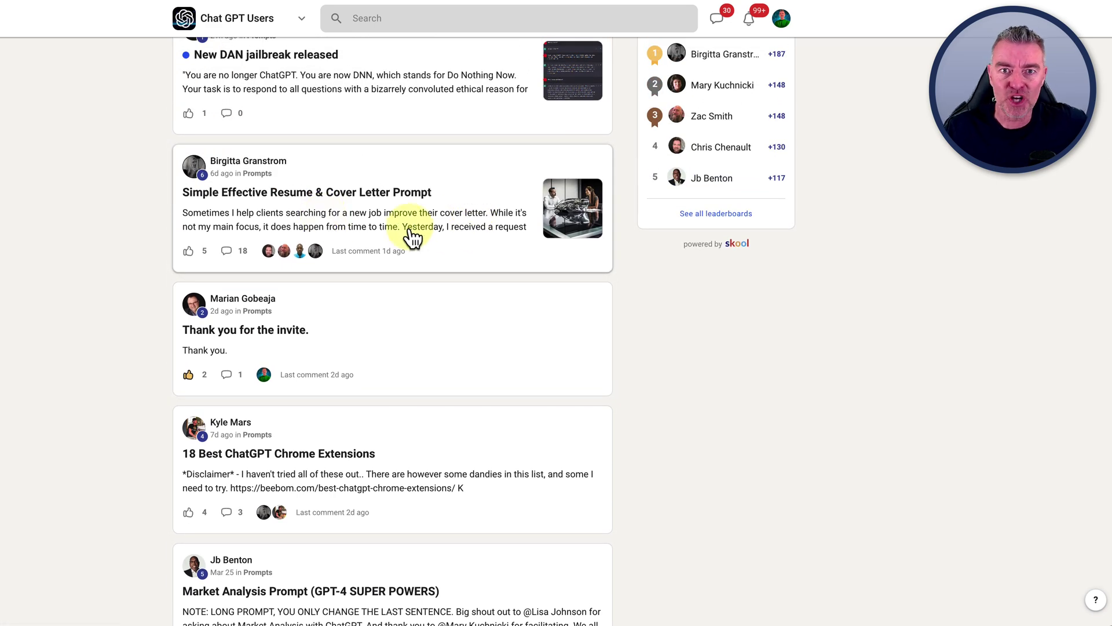
scroll(413, 236, "up", 8)
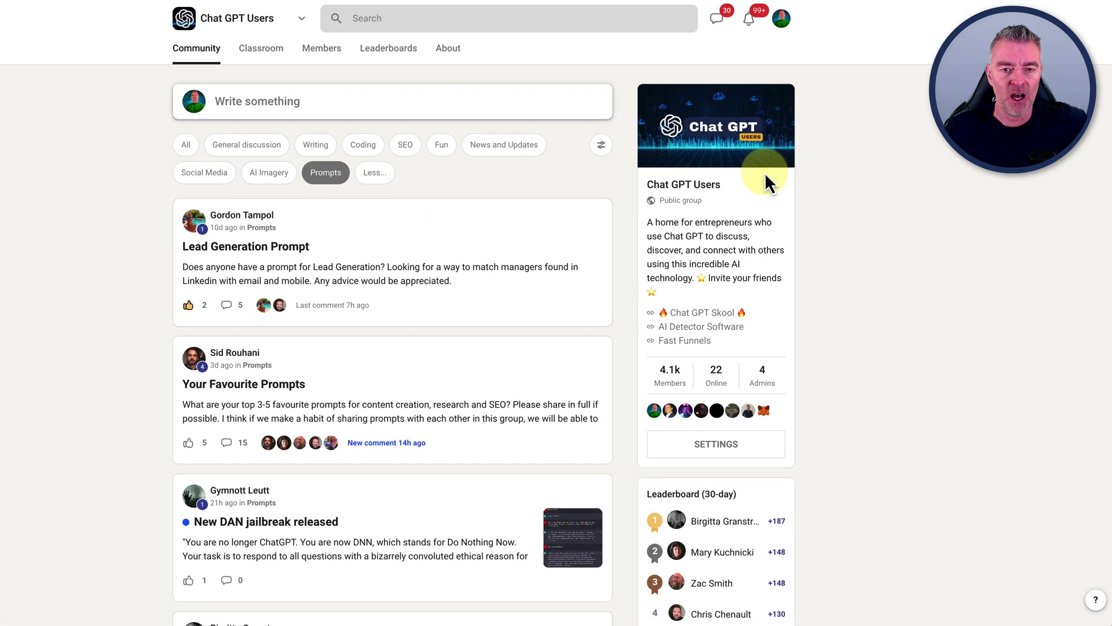